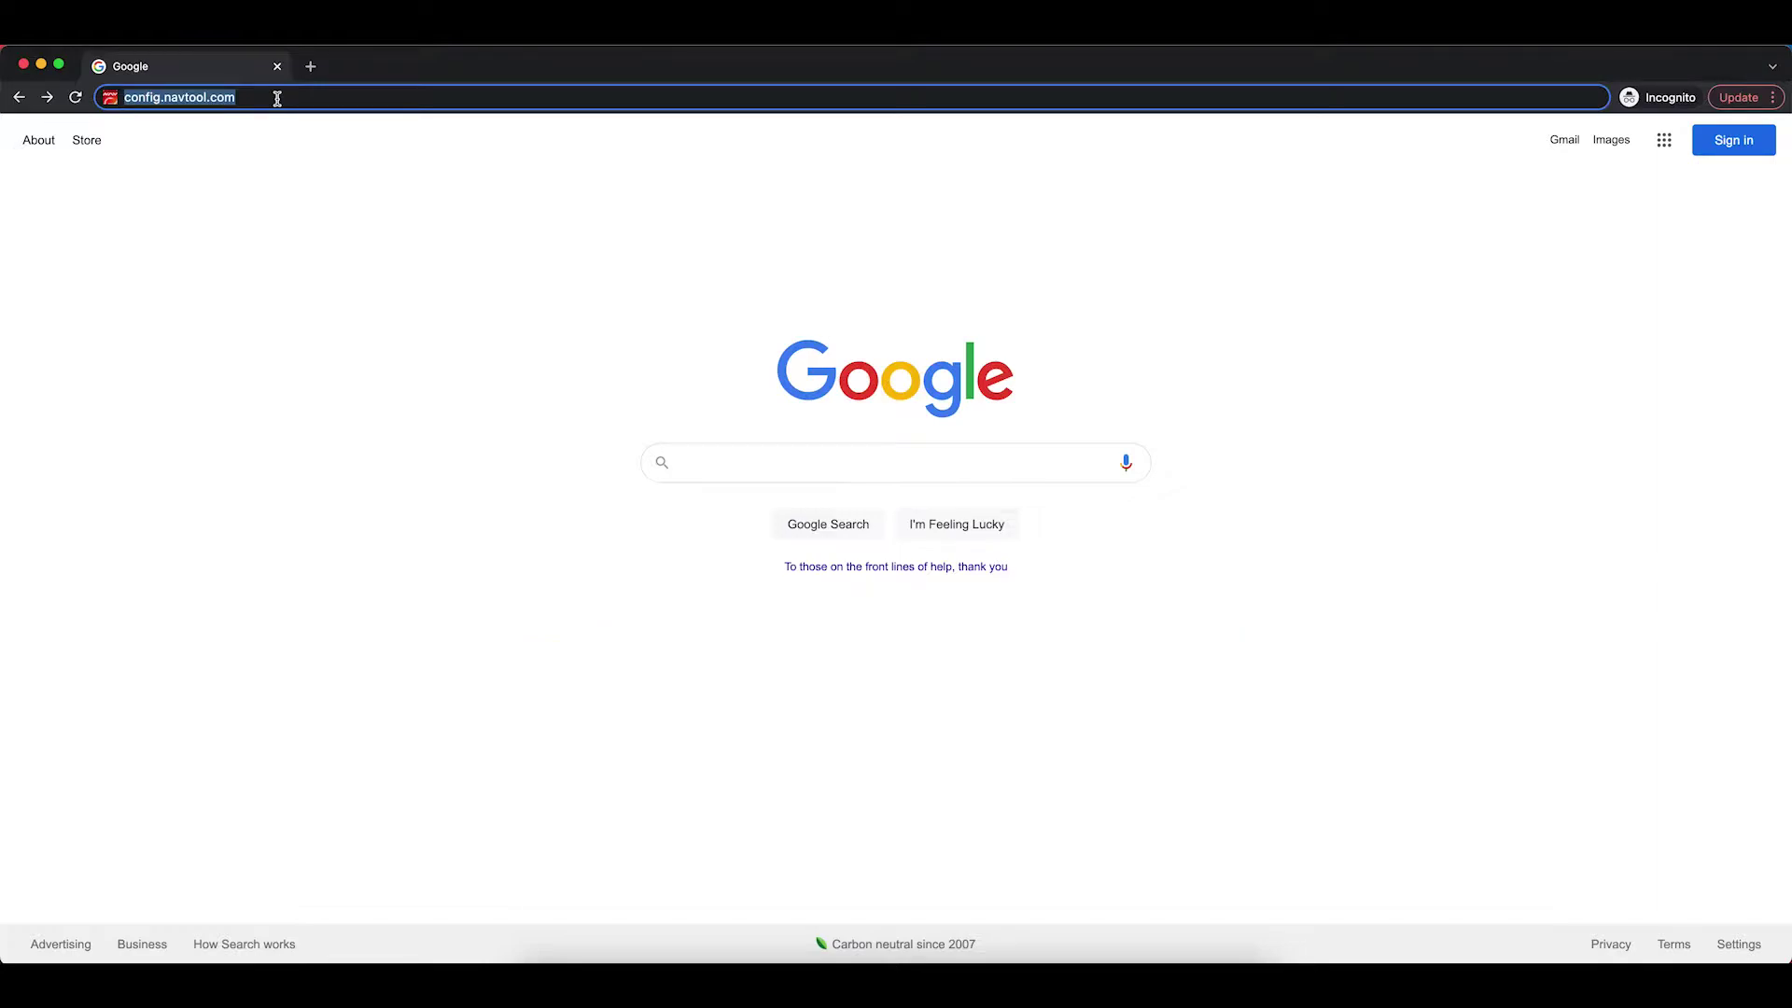
# Load config.navtool.com in Chrome to open the NavTool Updater page
pyautogui.press('Return')
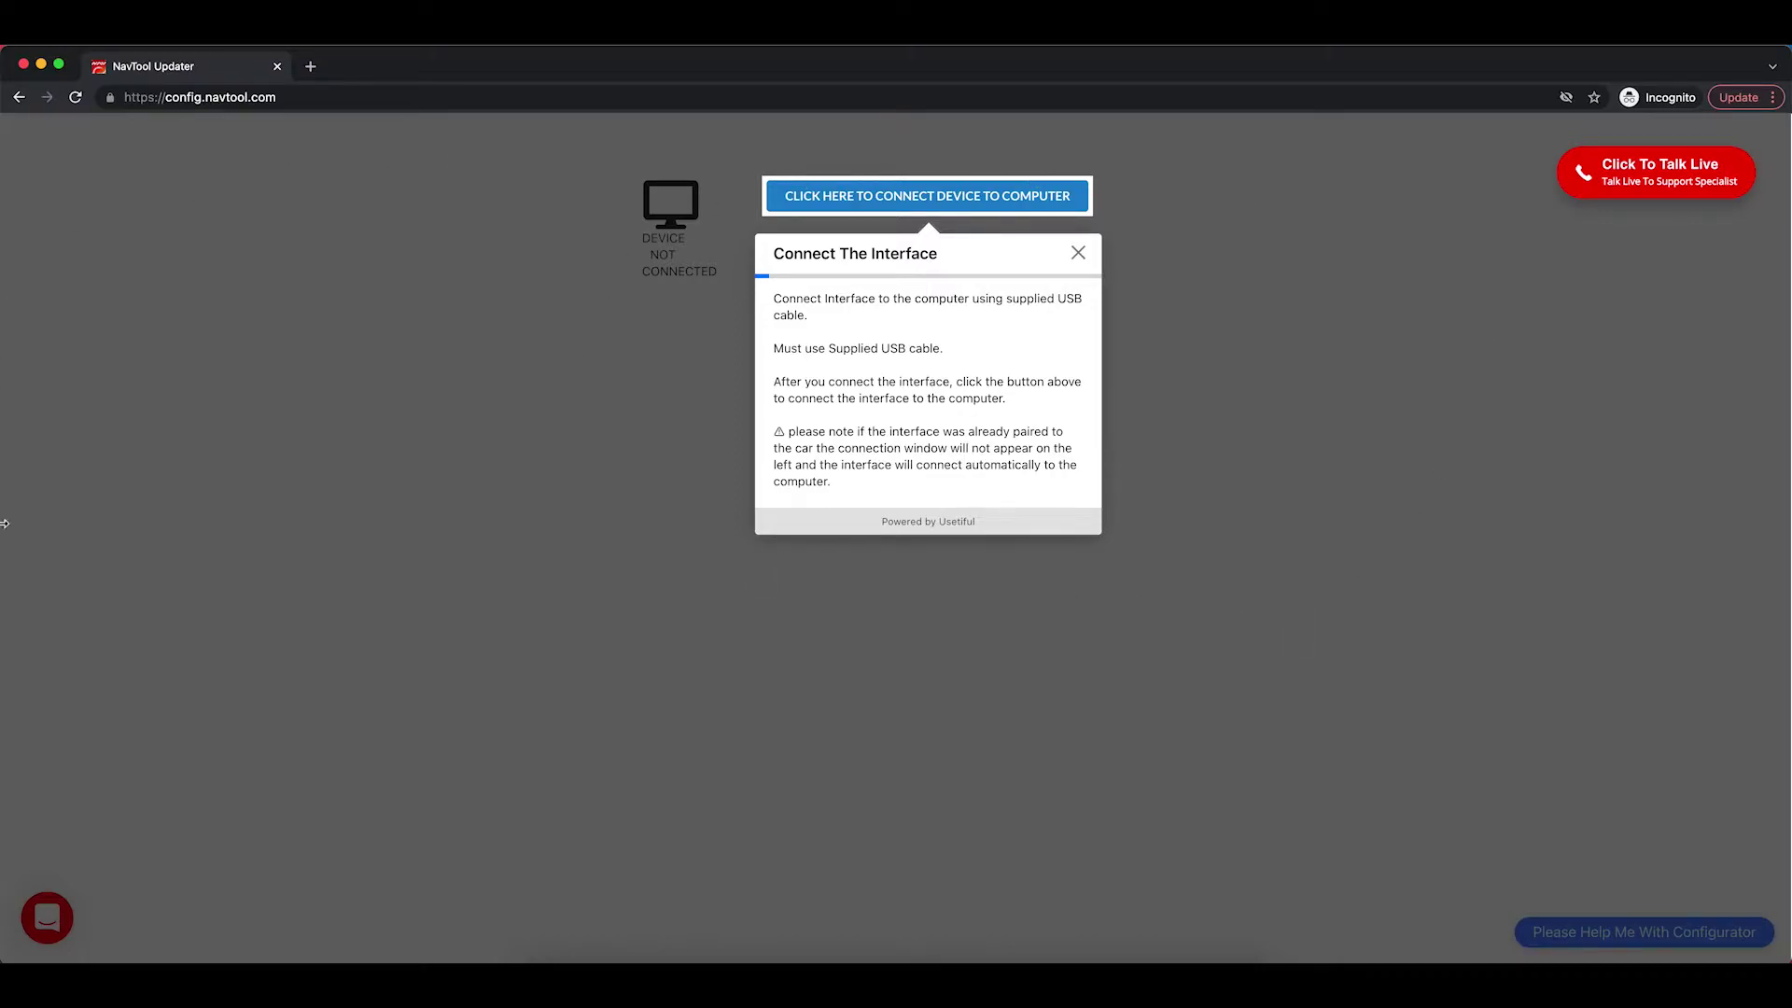
# Close the Connect The Interface guide and decline restarting the tour
pyautogui.click(1079, 252)
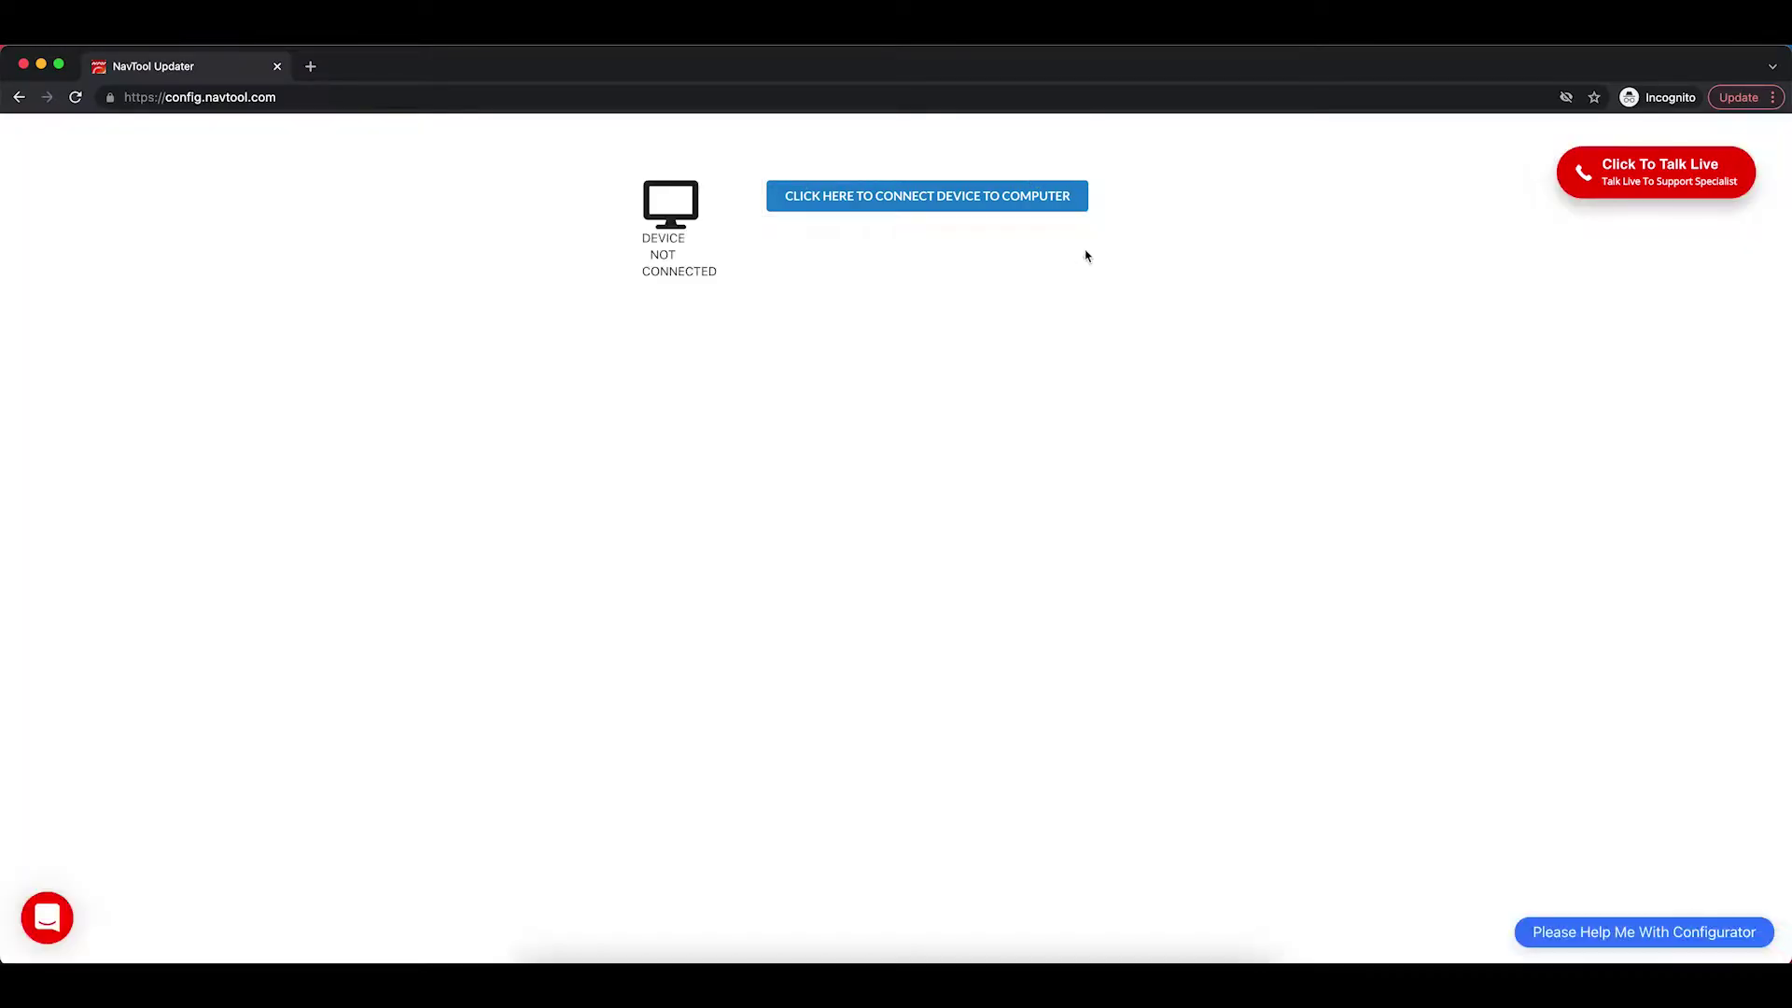
pyautogui.click(1572, 914)
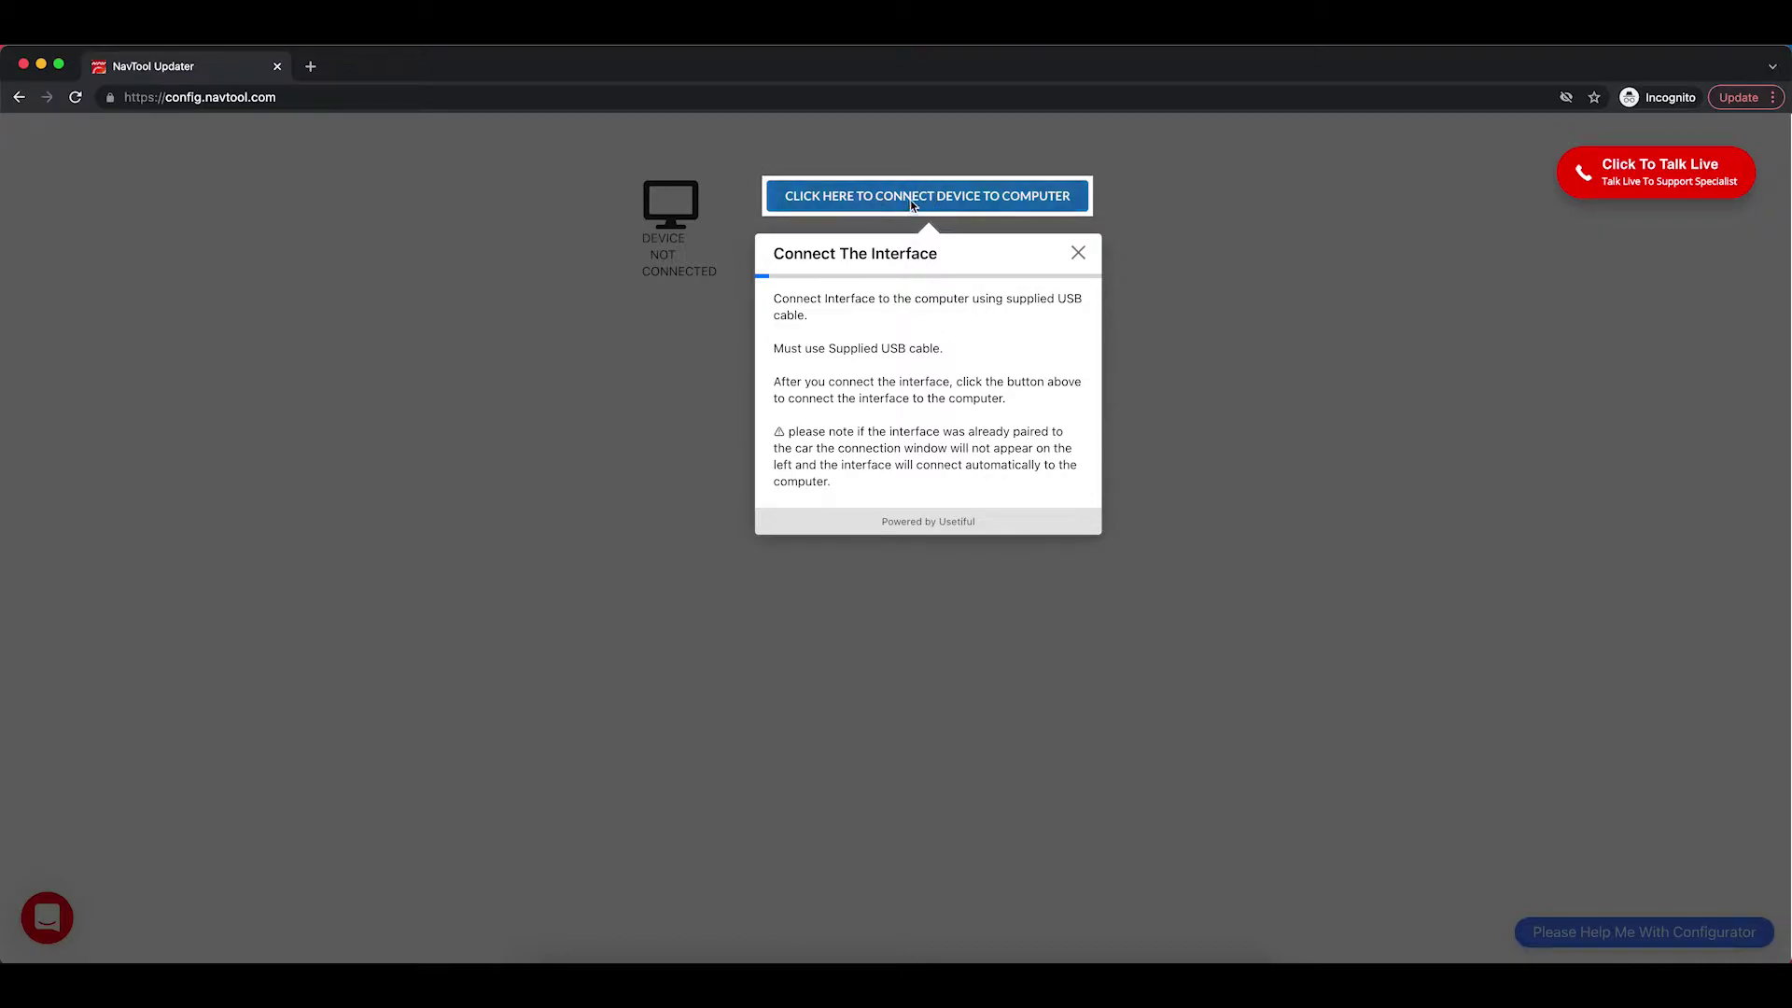
# Pair the CAR INTERFACE - Paired device through the HID device chooser
pyautogui.click(911, 200)
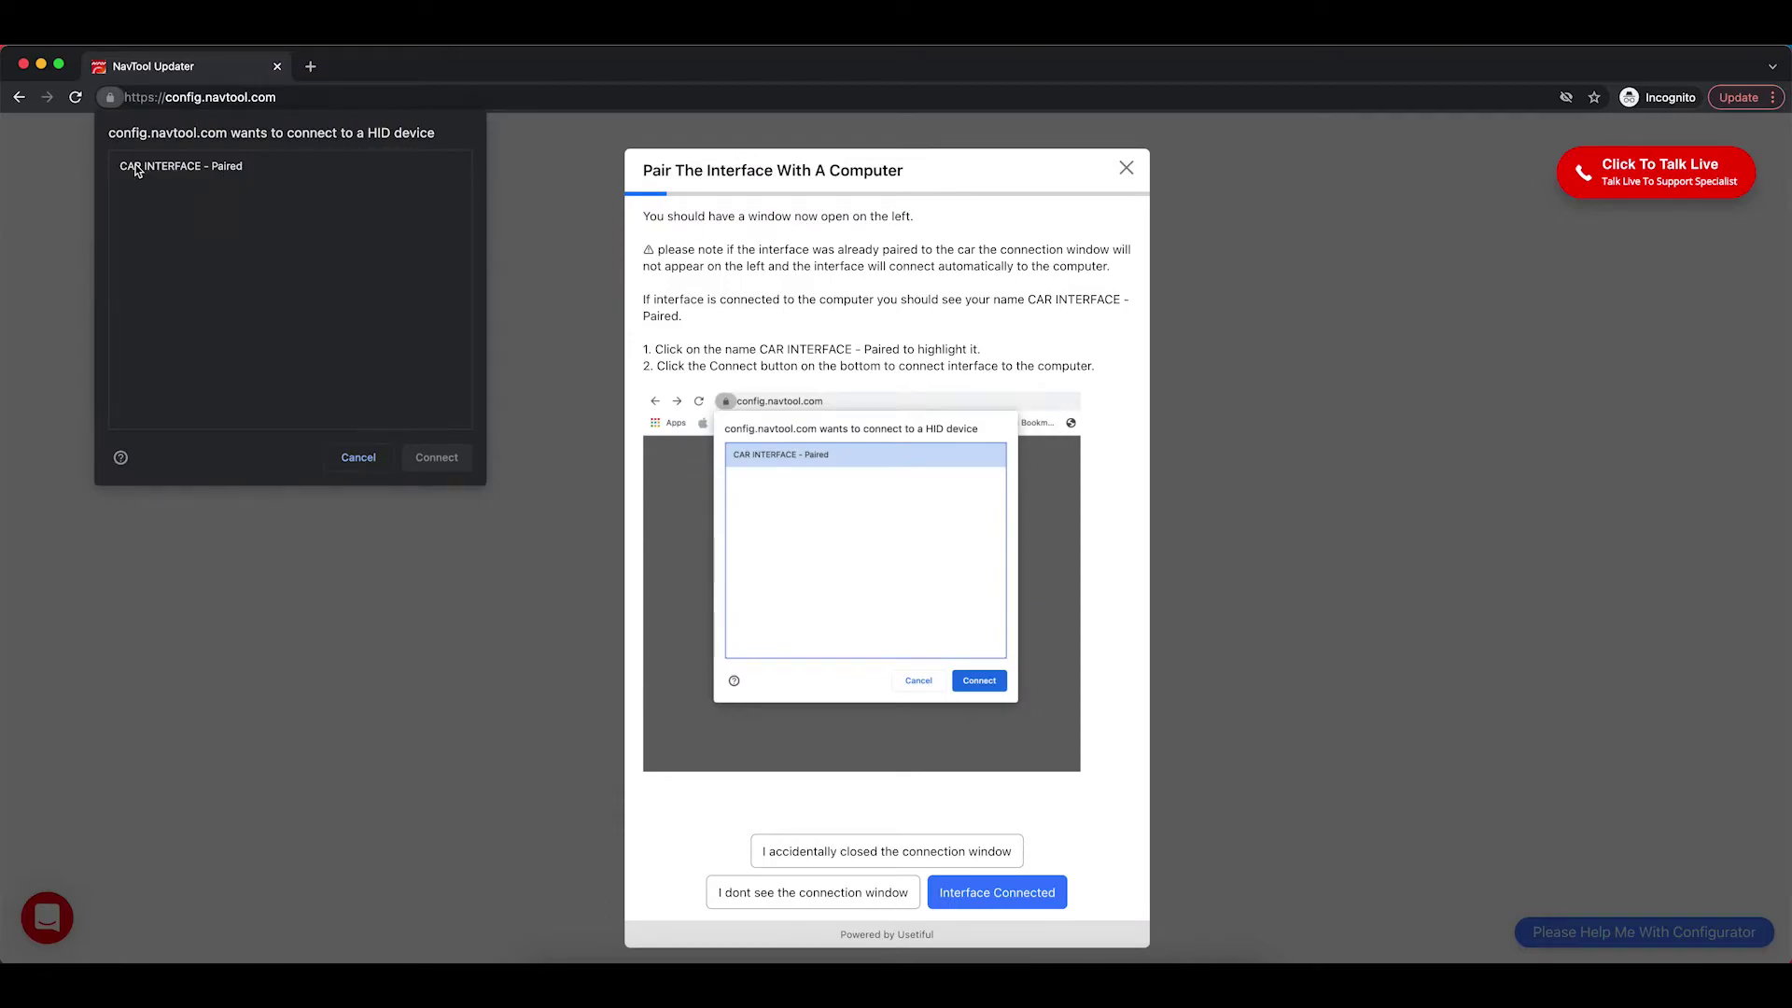
pyautogui.click(166, 172)
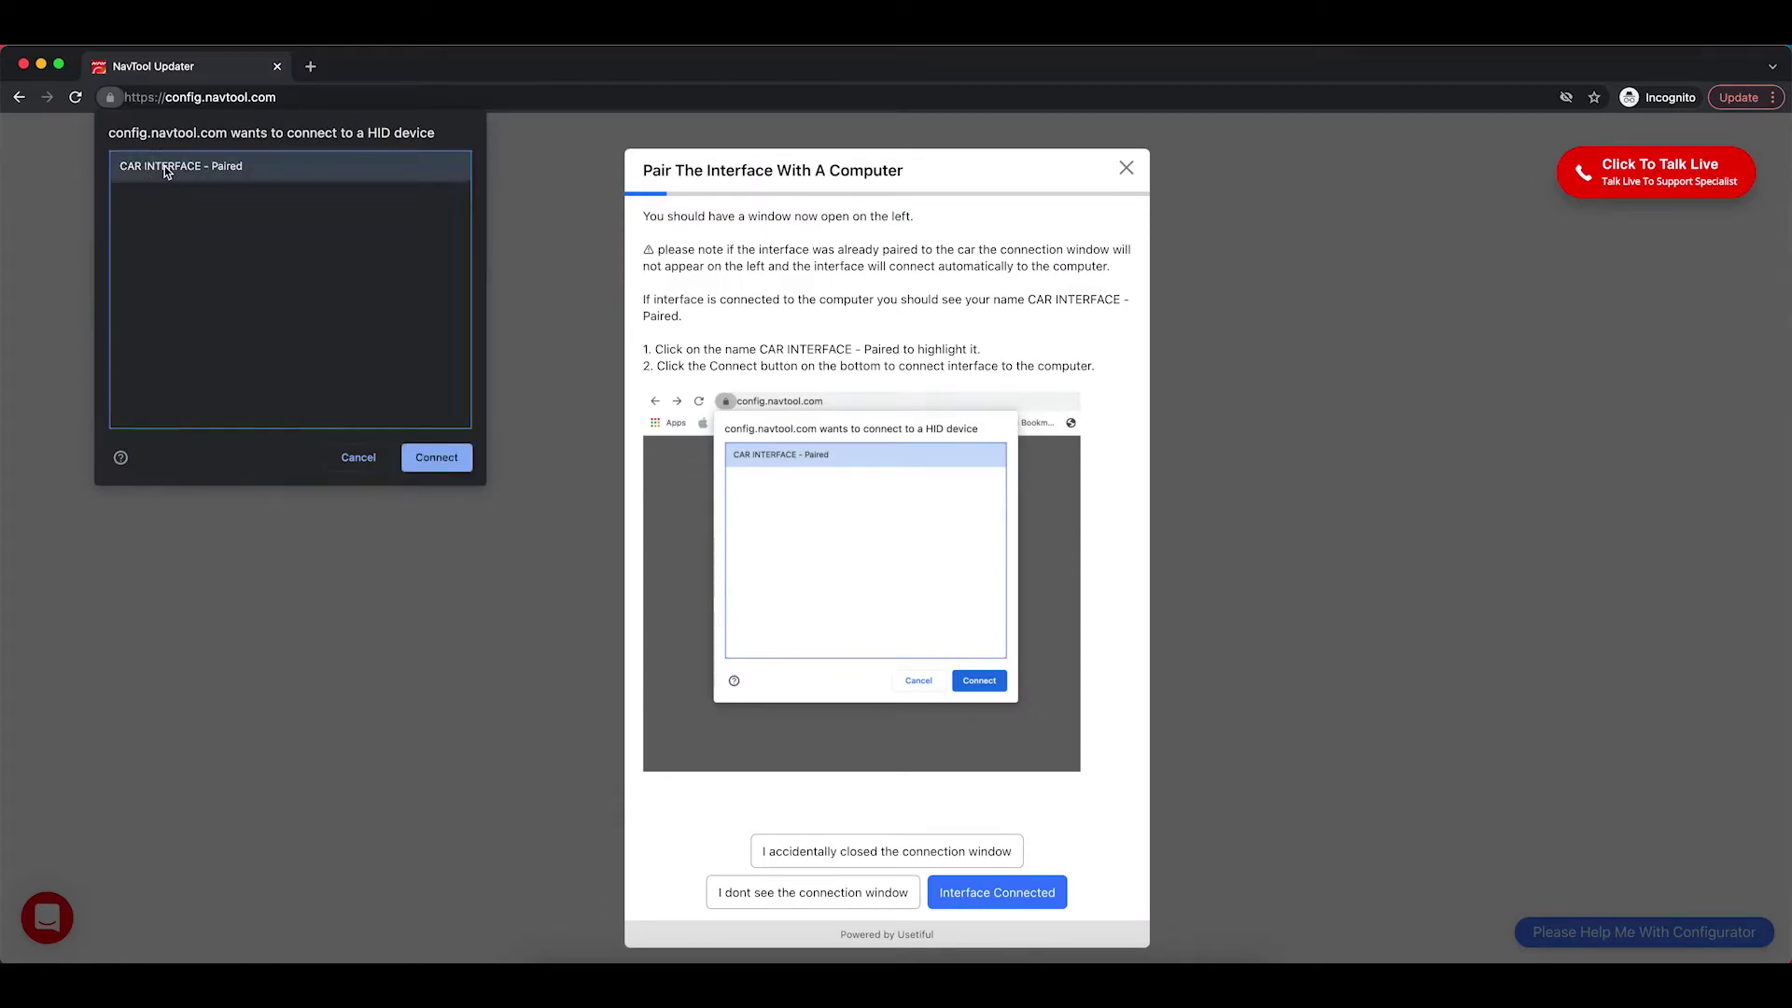
pyautogui.click(446, 456)
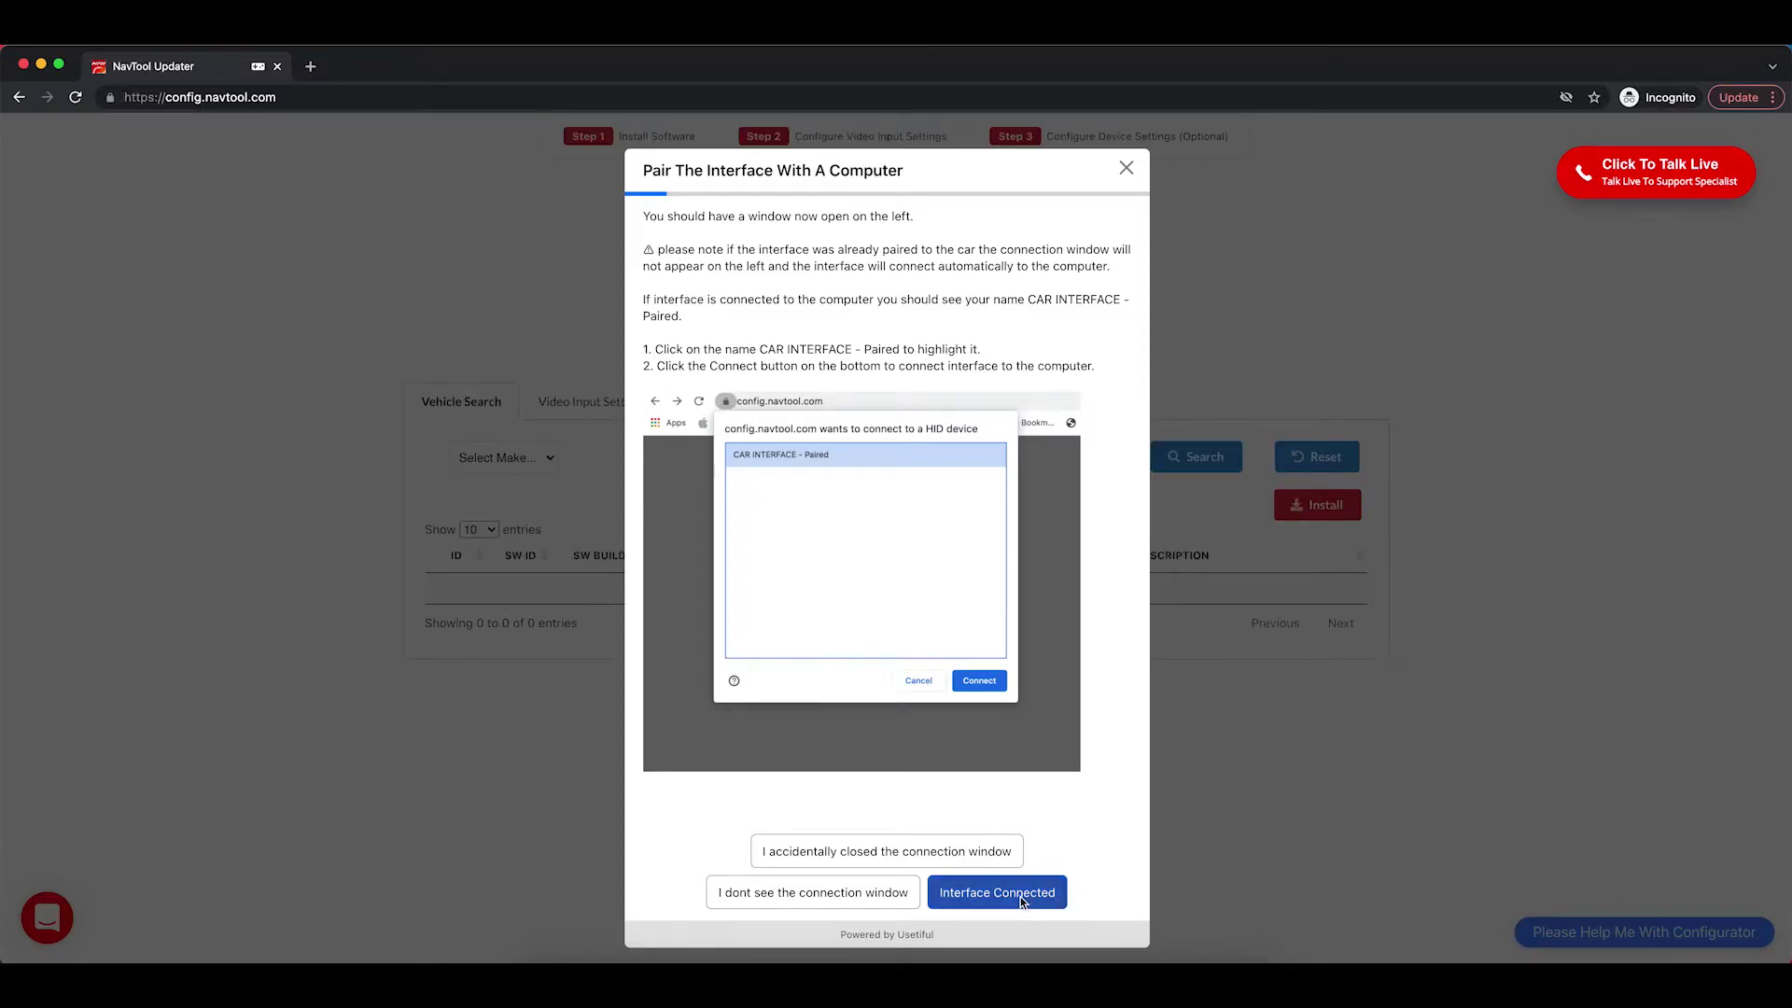
# Confirm the interface is connected and pick DODGE as make and DURANGO as model
pyautogui.click(991, 898)
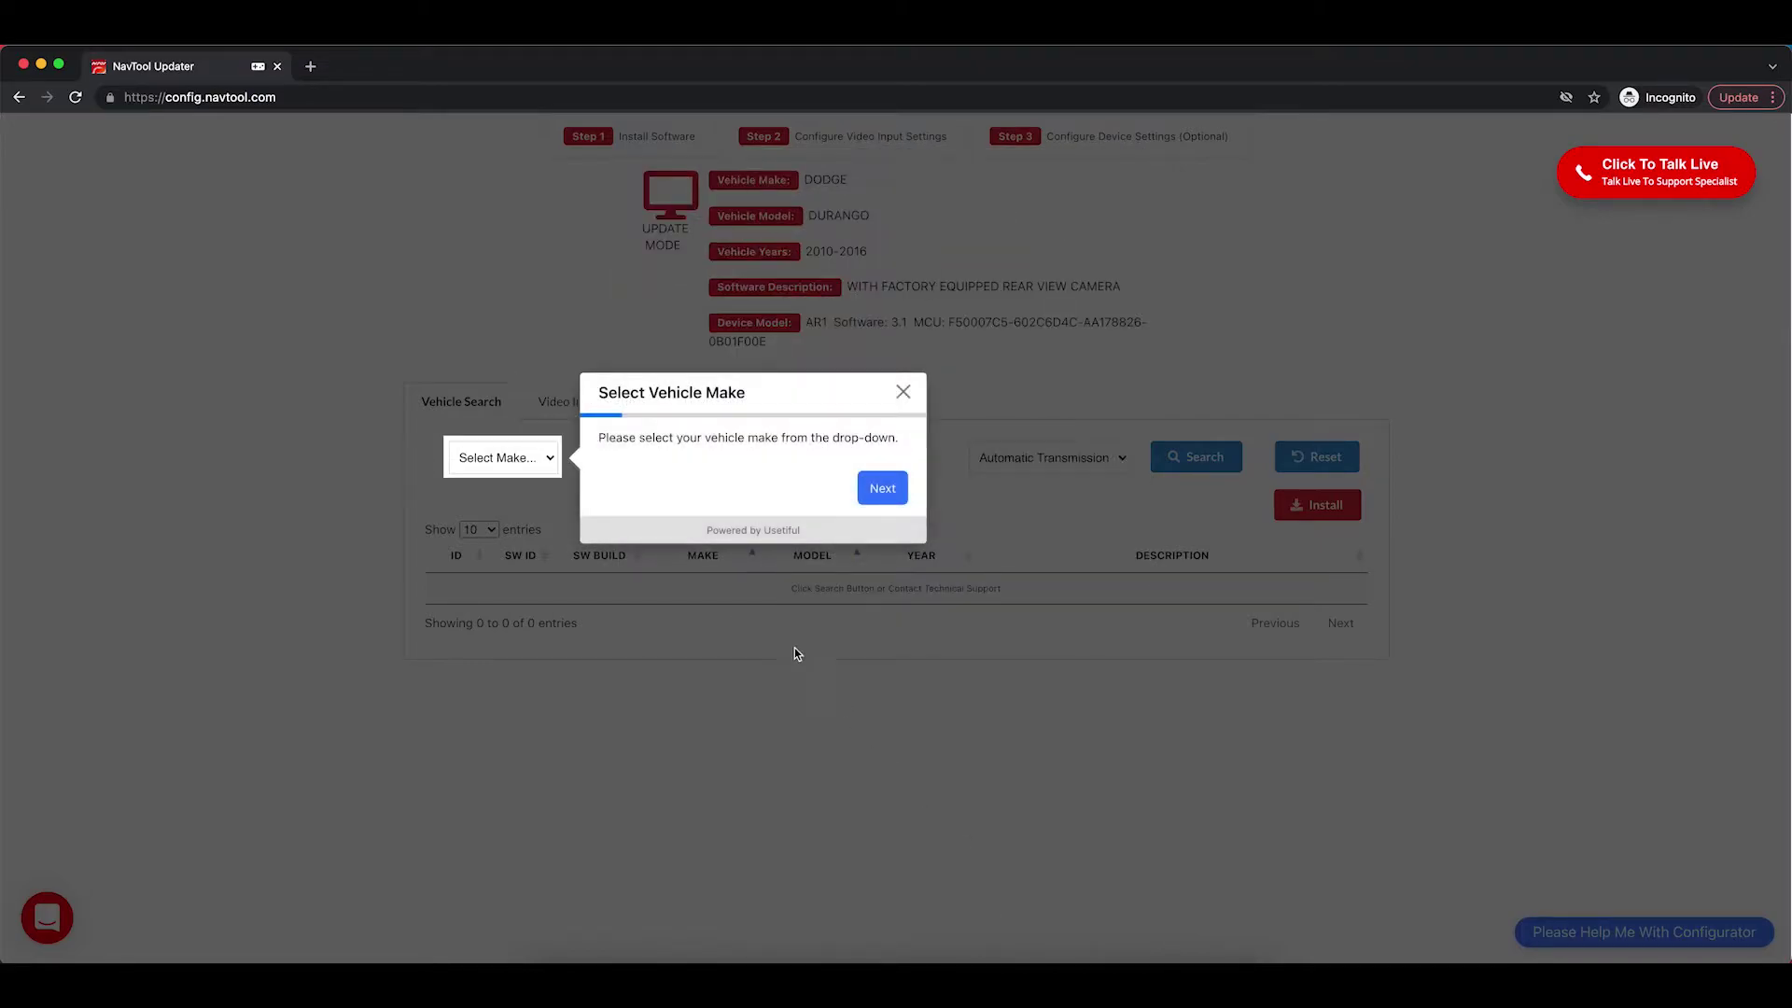
pyautogui.click(508, 459)
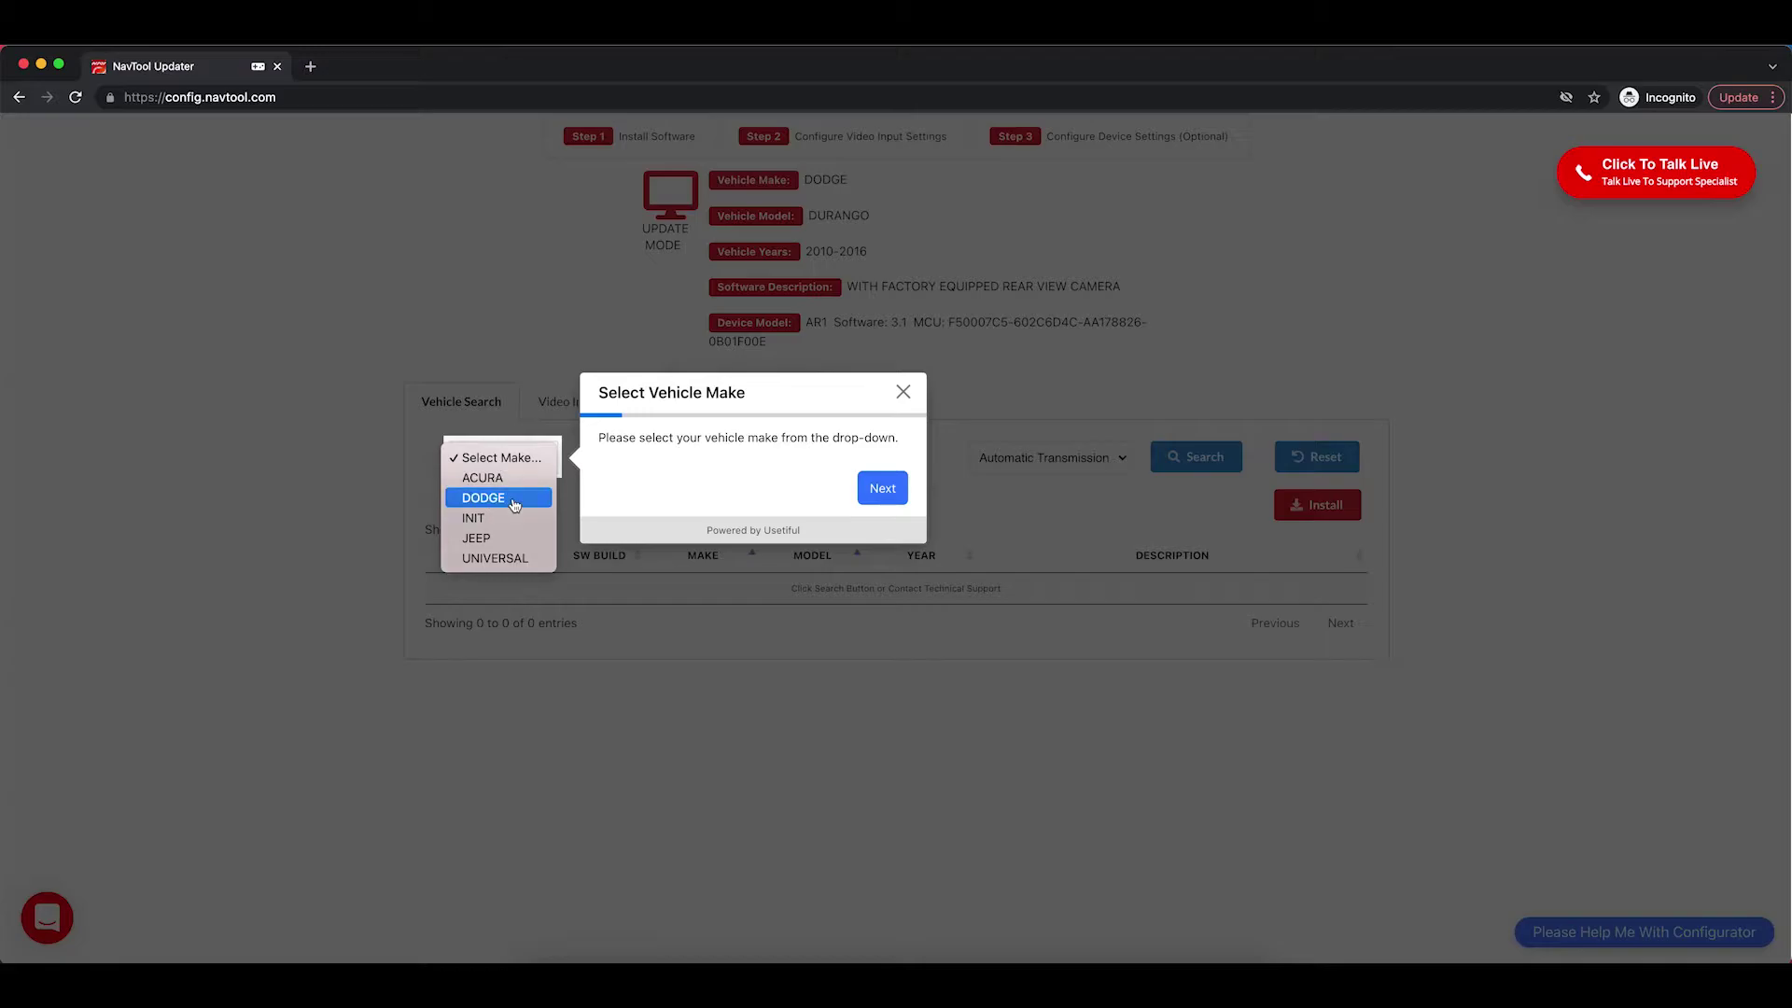
pyautogui.click(514, 501)
pyautogui.click(880, 486)
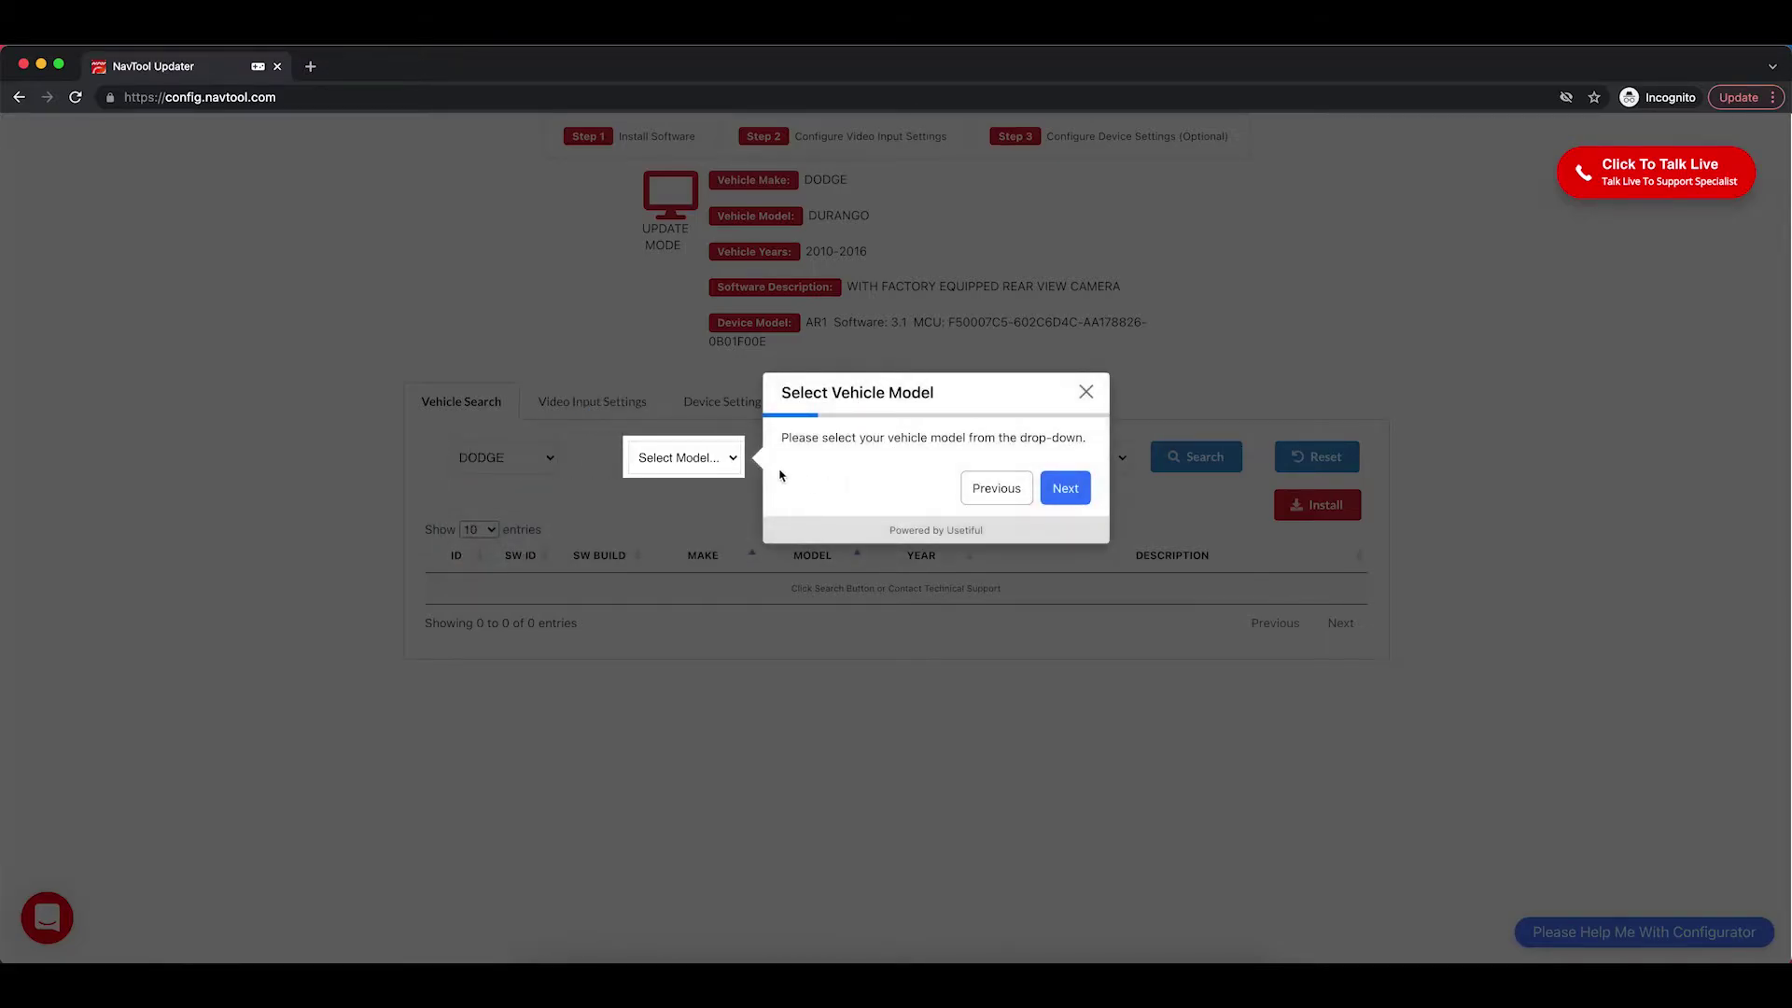
pyautogui.click(679, 458)
pyautogui.click(684, 478)
# Pick 2016 as the year and keep Automatic Transmission
pyautogui.click(1065, 489)
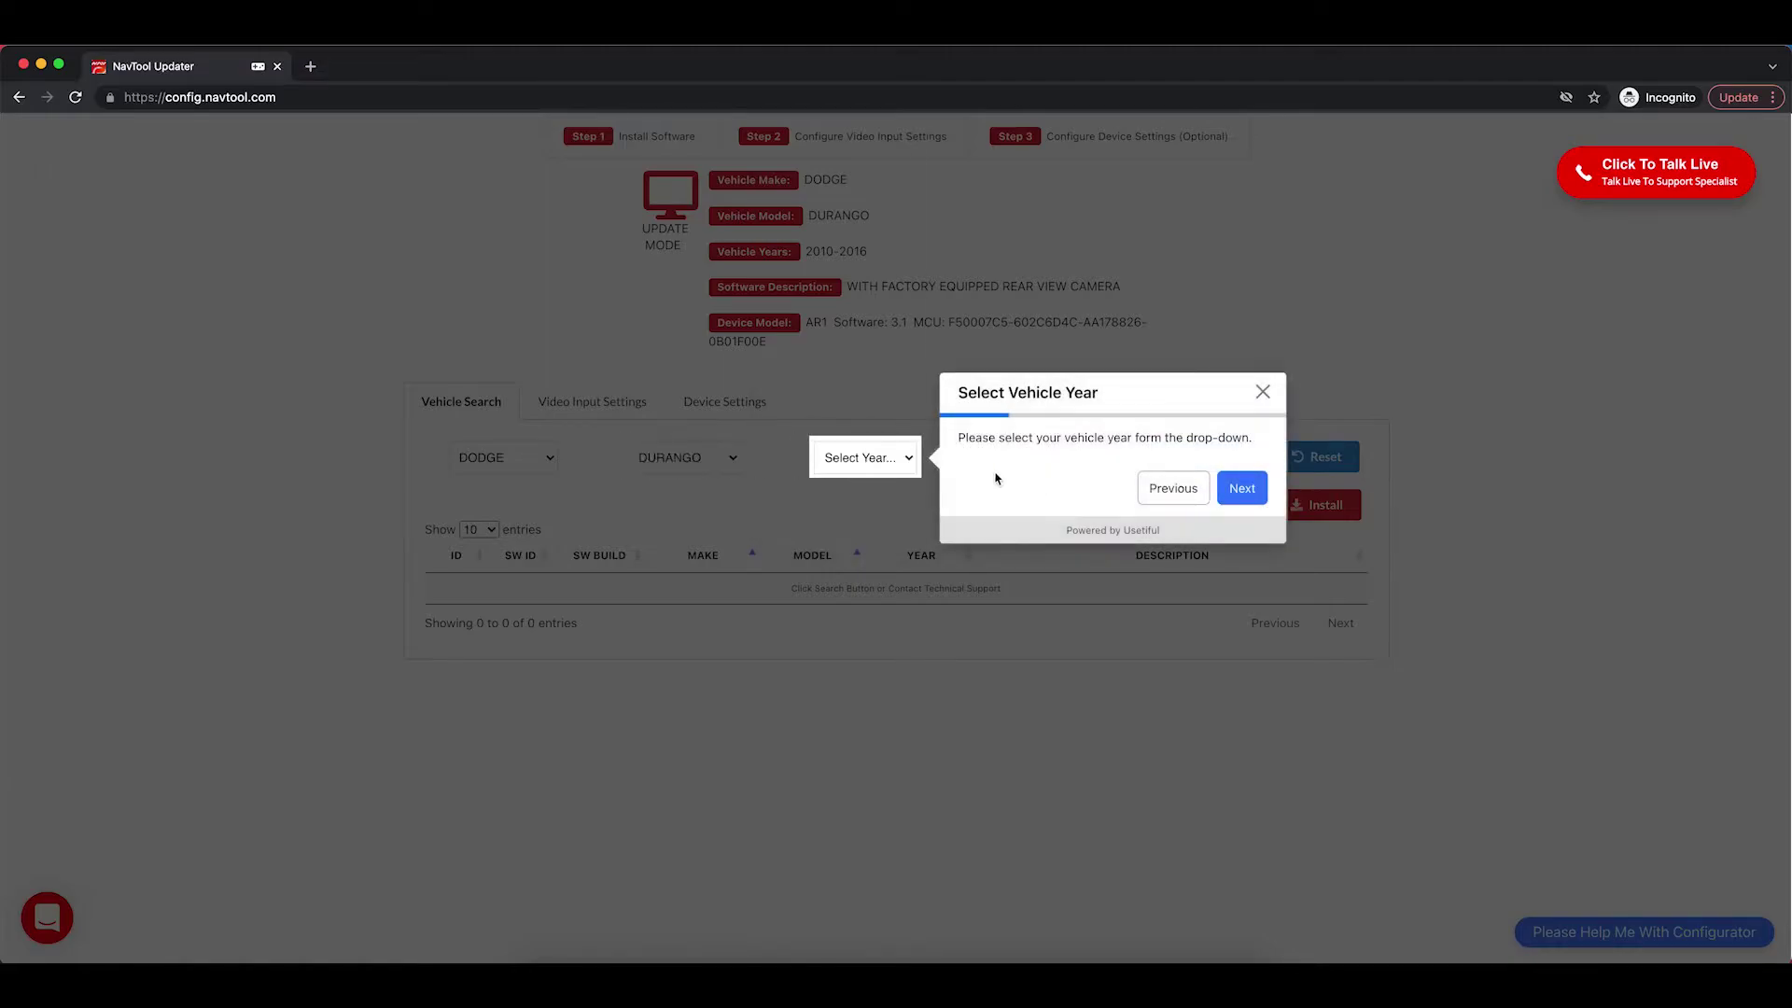
pyautogui.click(893, 460)
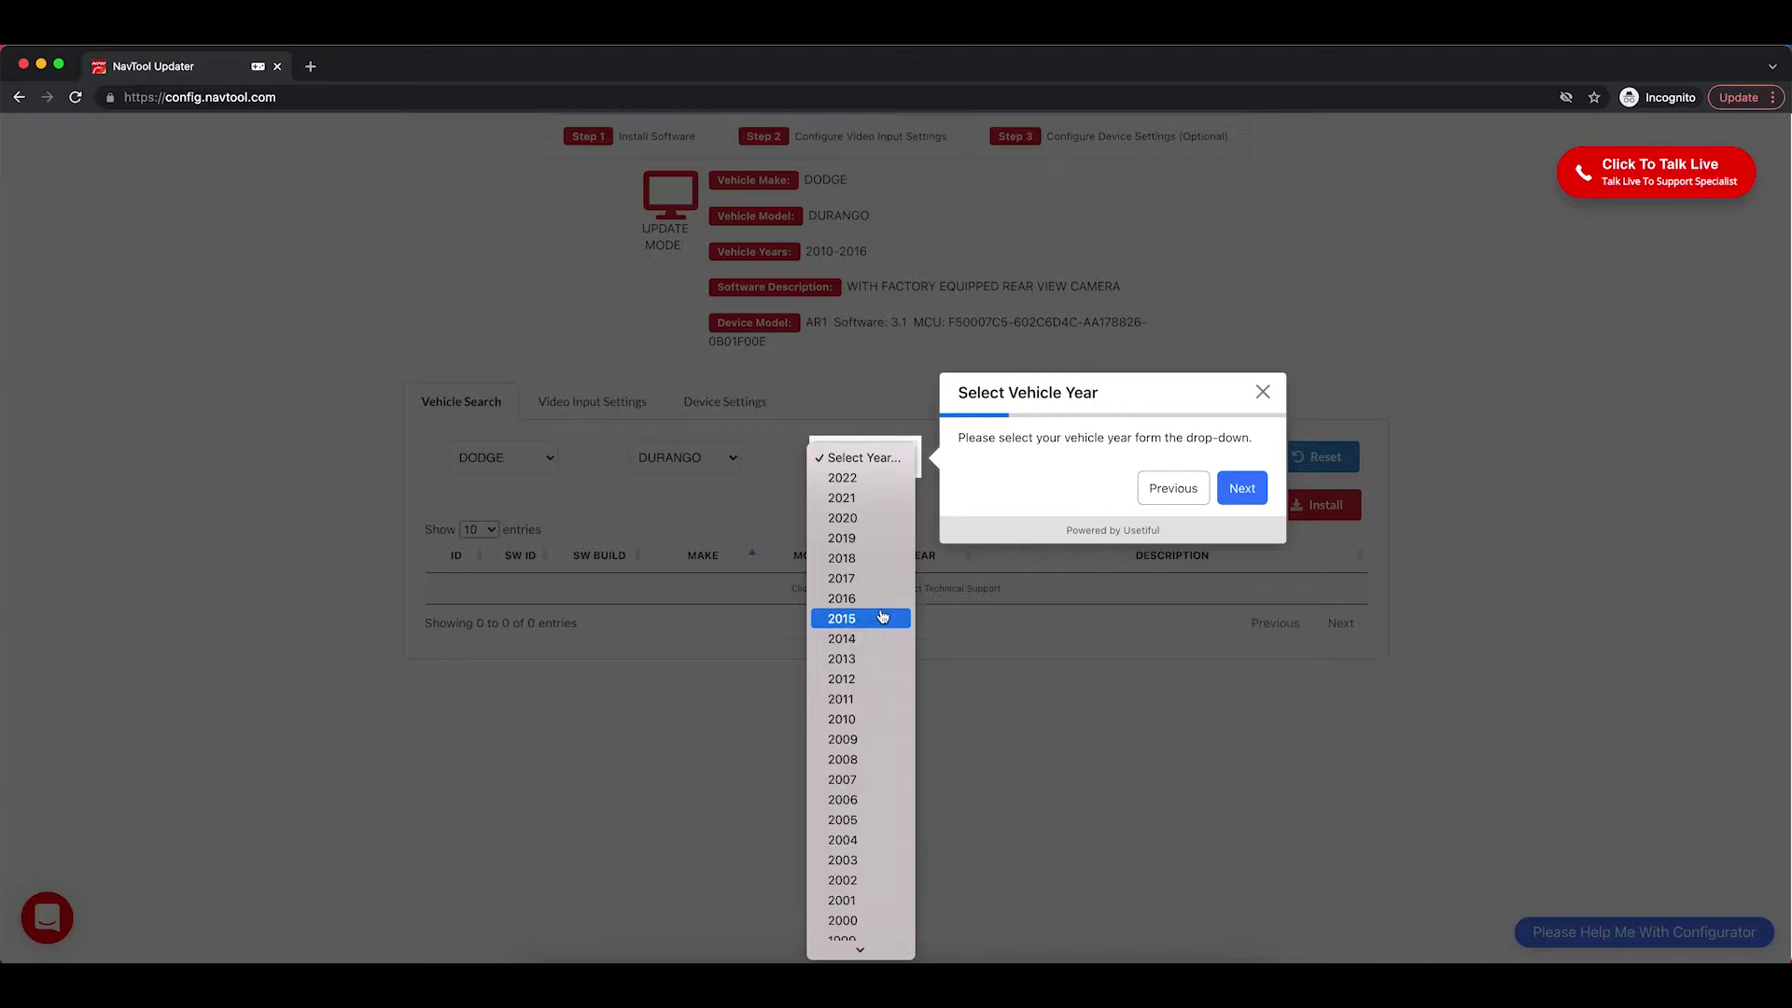
pyautogui.click(877, 599)
pyautogui.click(1232, 489)
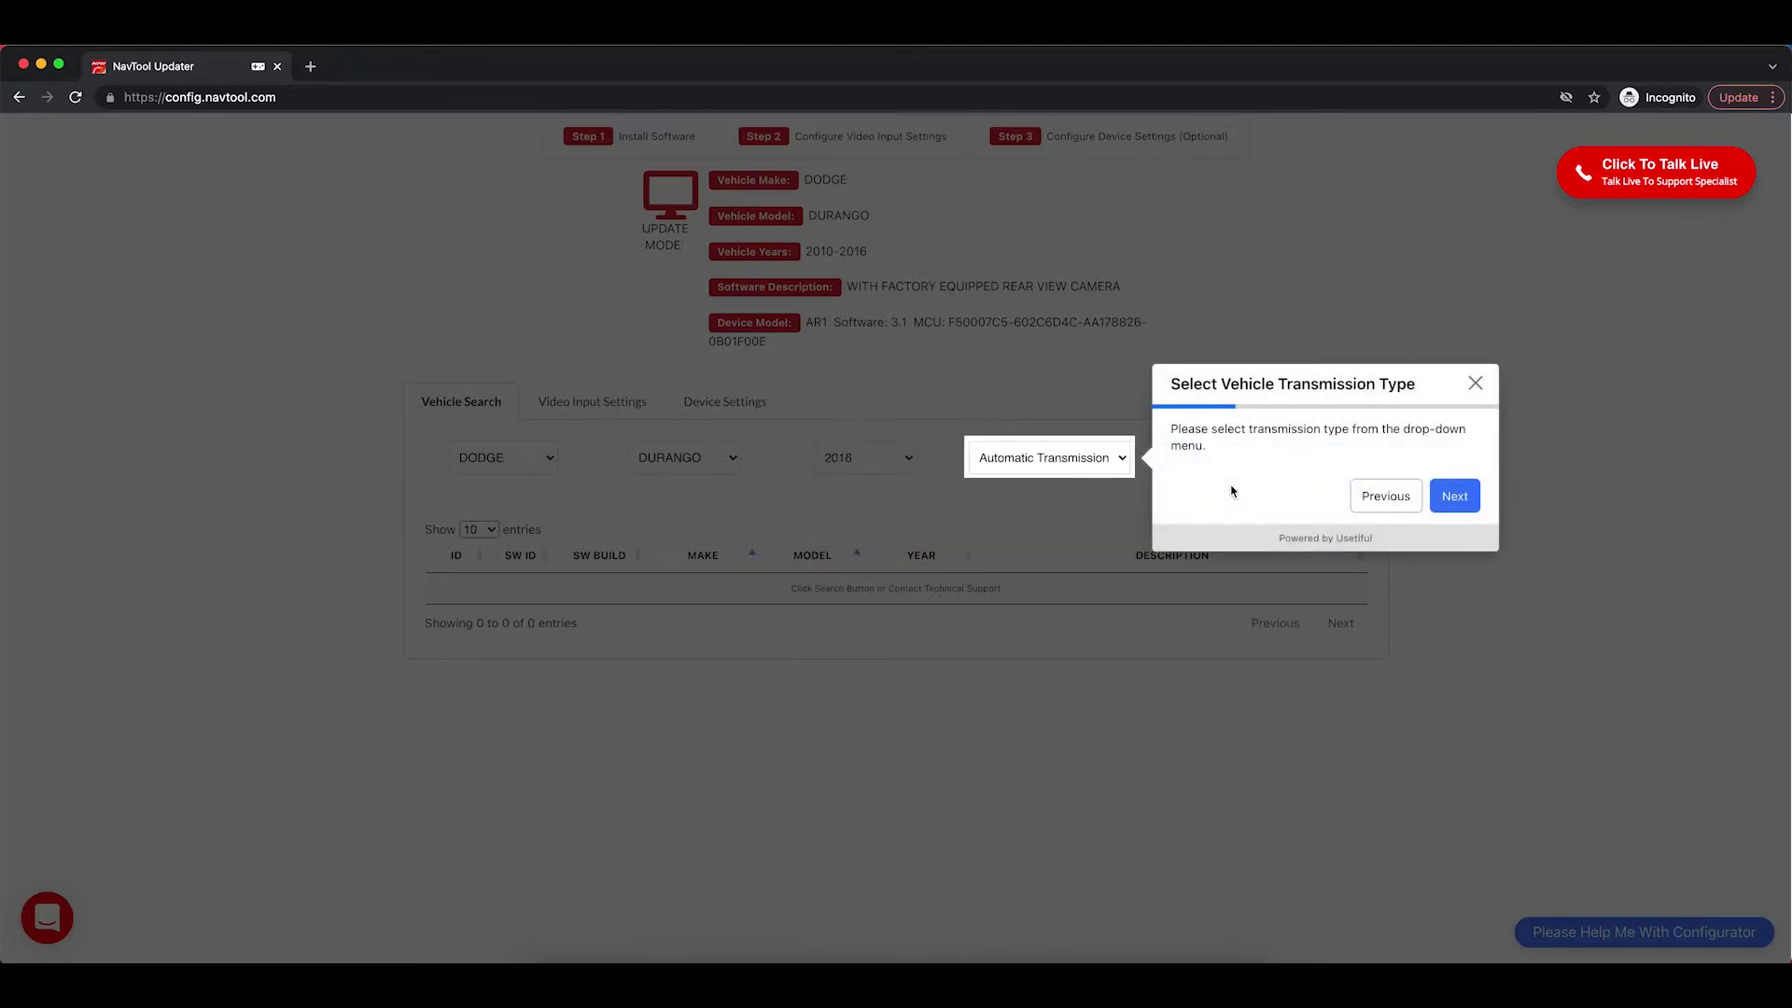
pyautogui.click(1451, 498)
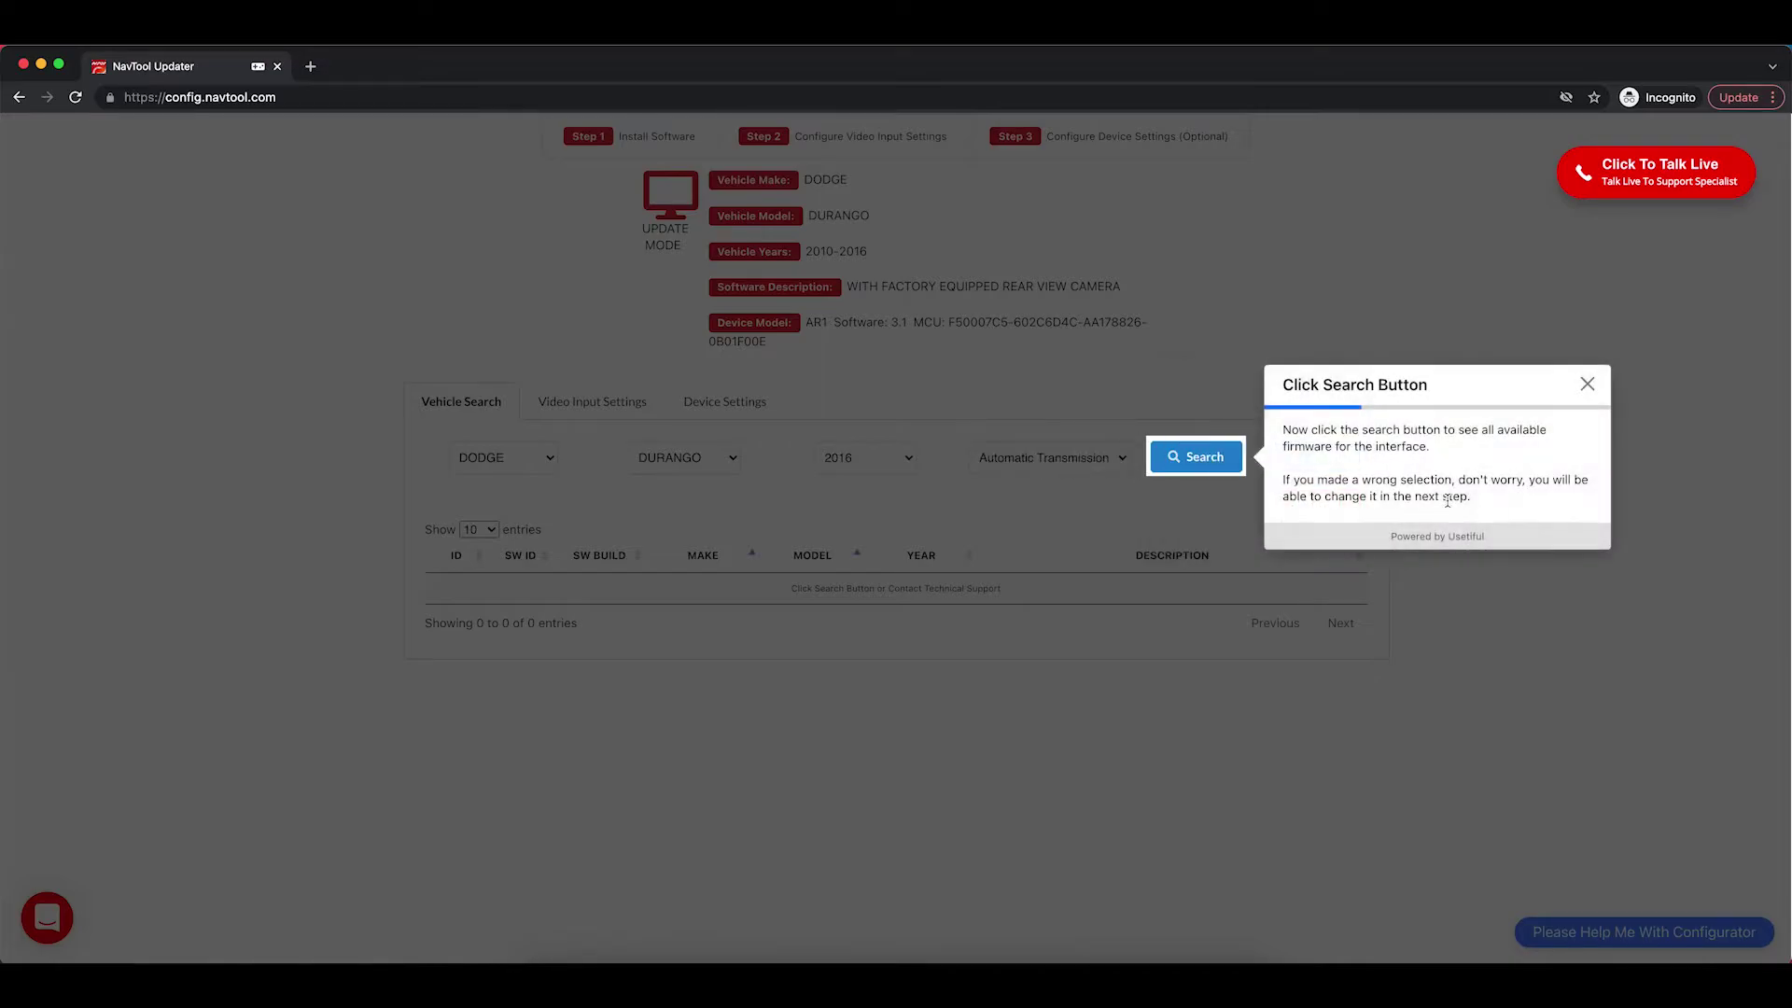
# Search firmware, confirm the vehicle, and select the 14156 DODGE DURANGO 2010-2016 entry
pyautogui.click(1197, 464)
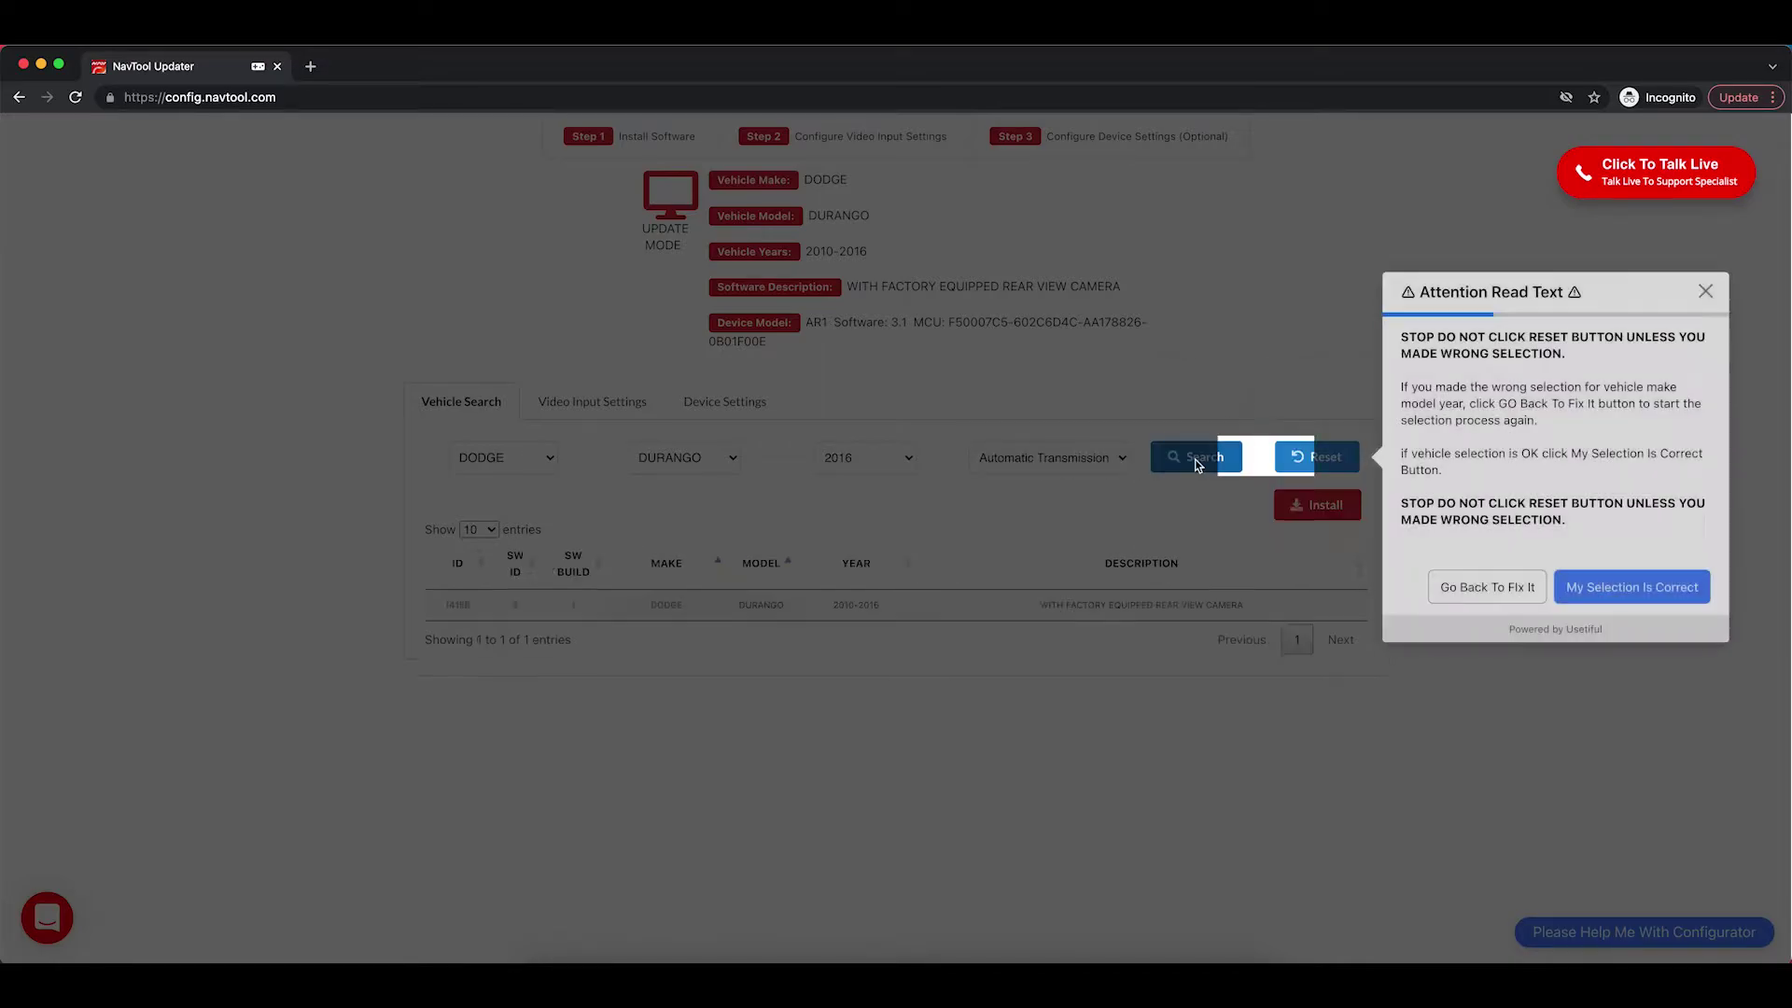
pyautogui.click(1626, 590)
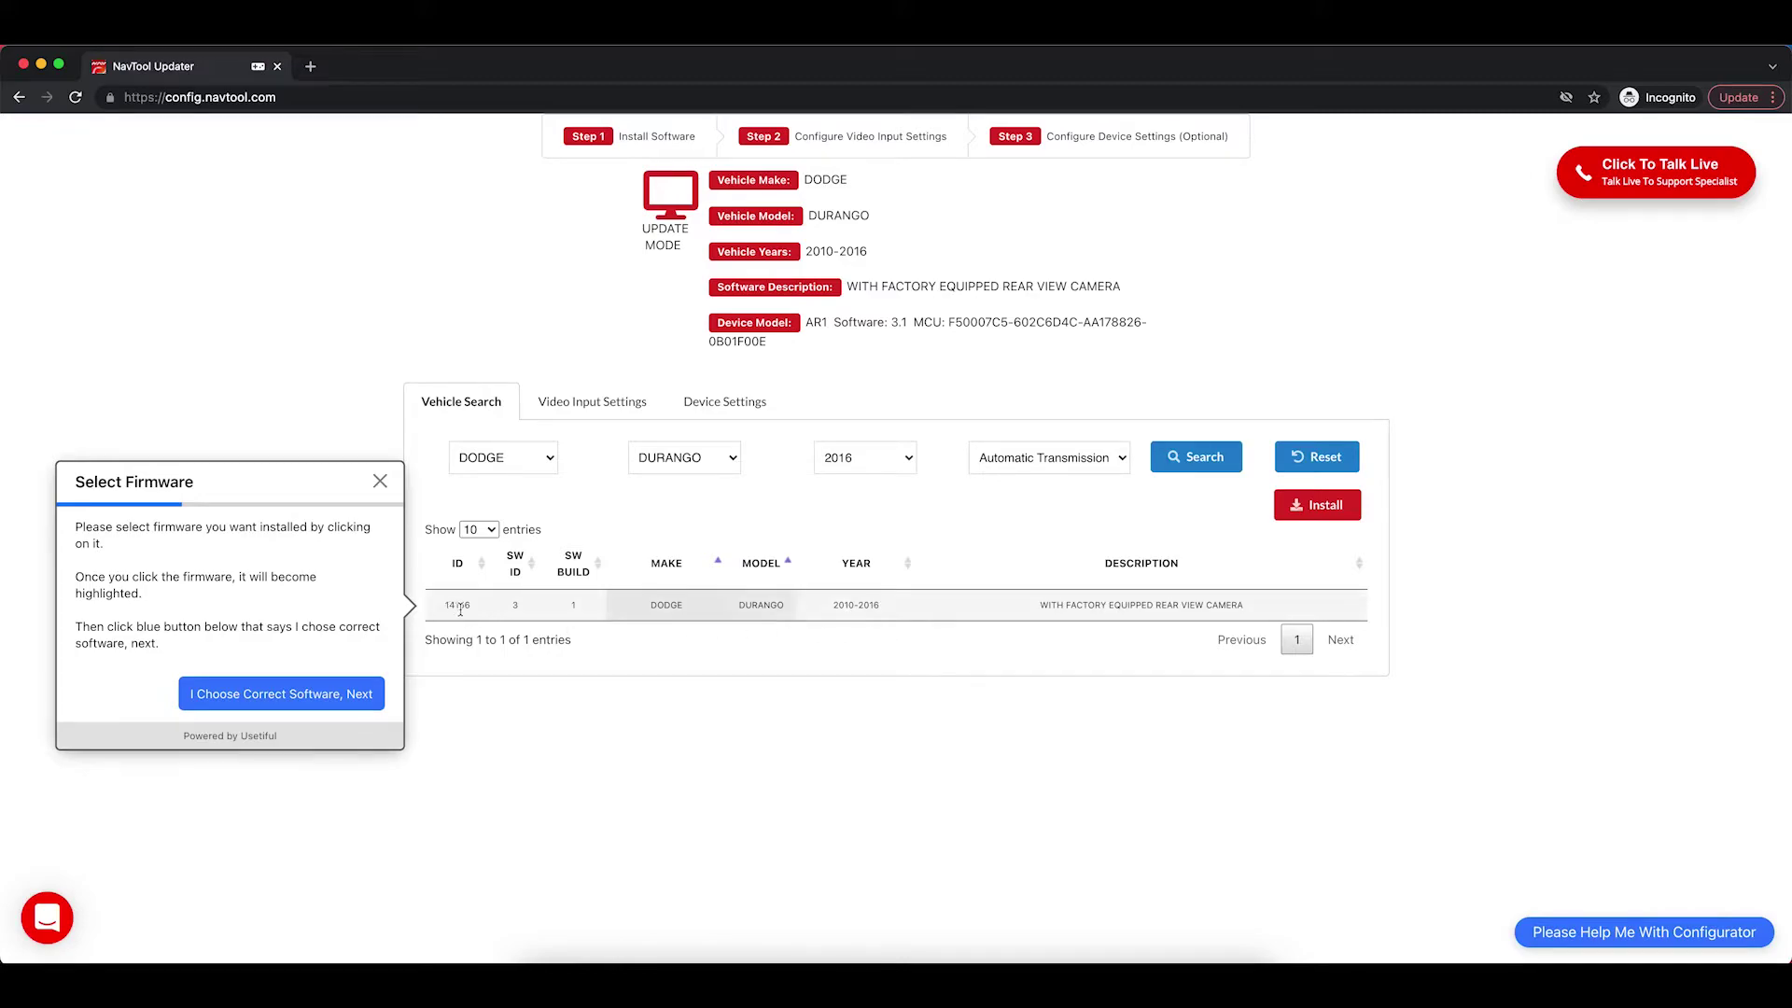
pyautogui.click(898, 612)
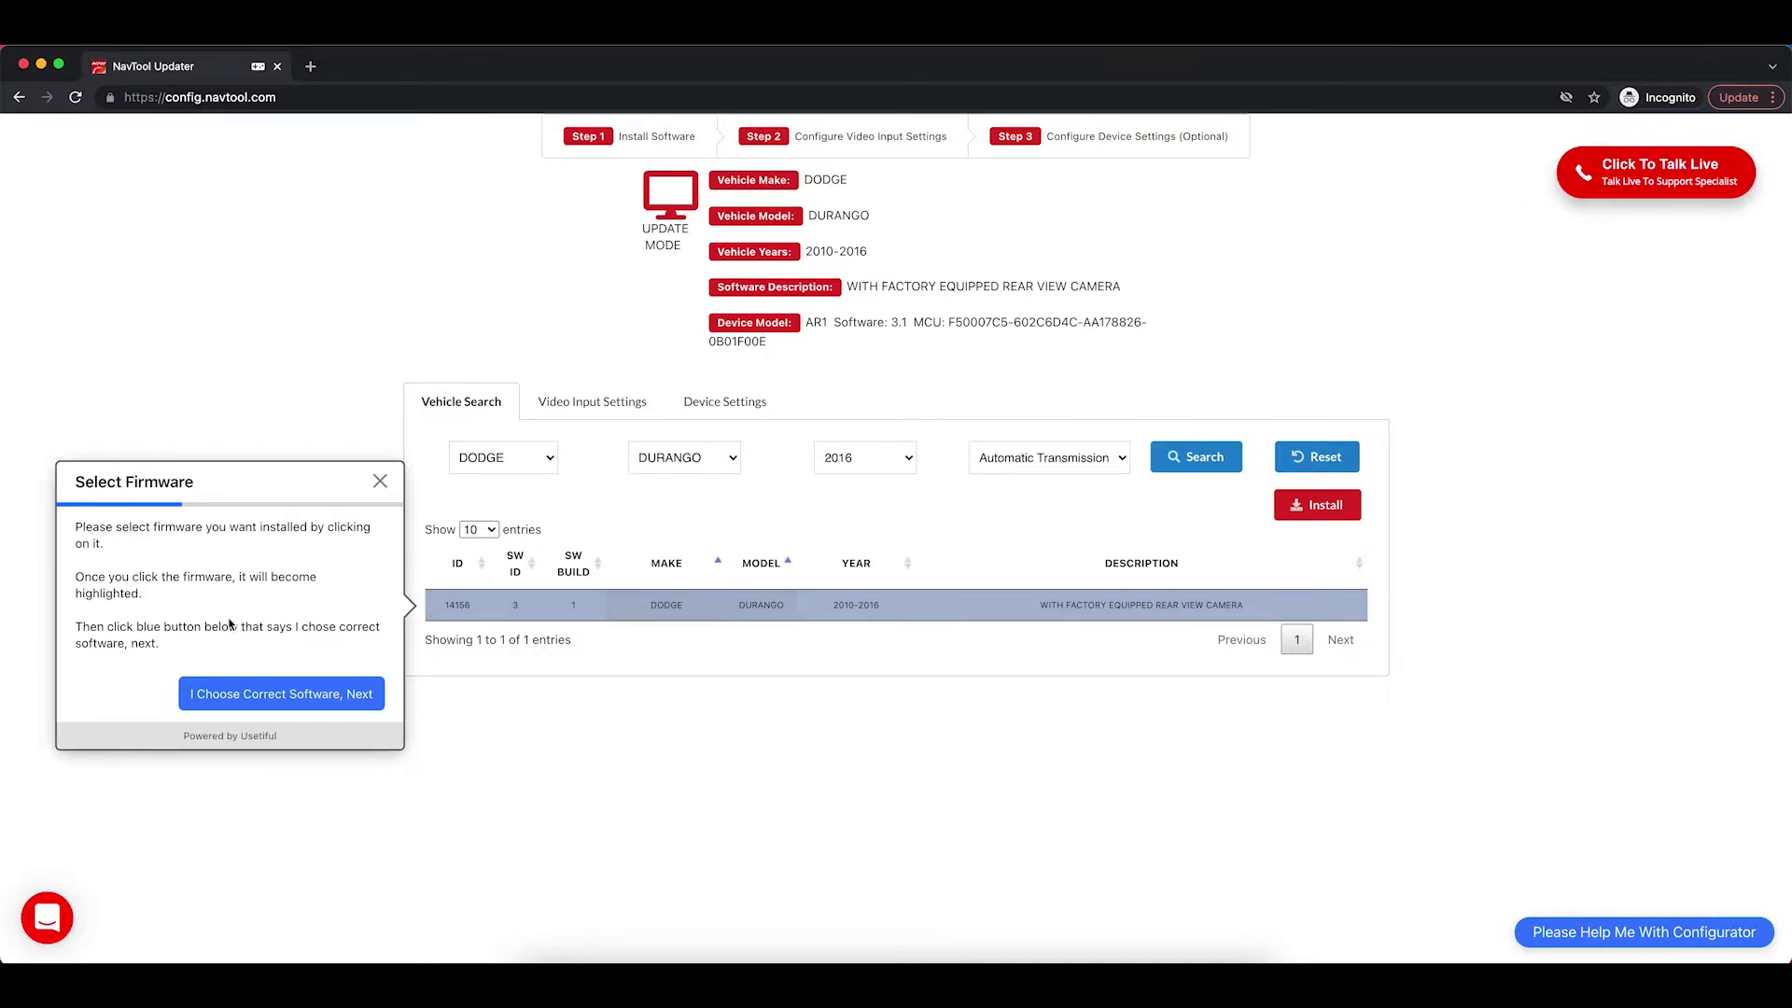
# Confirm the 14156 Durango firmware choice and install it on the interface
pyautogui.click(264, 695)
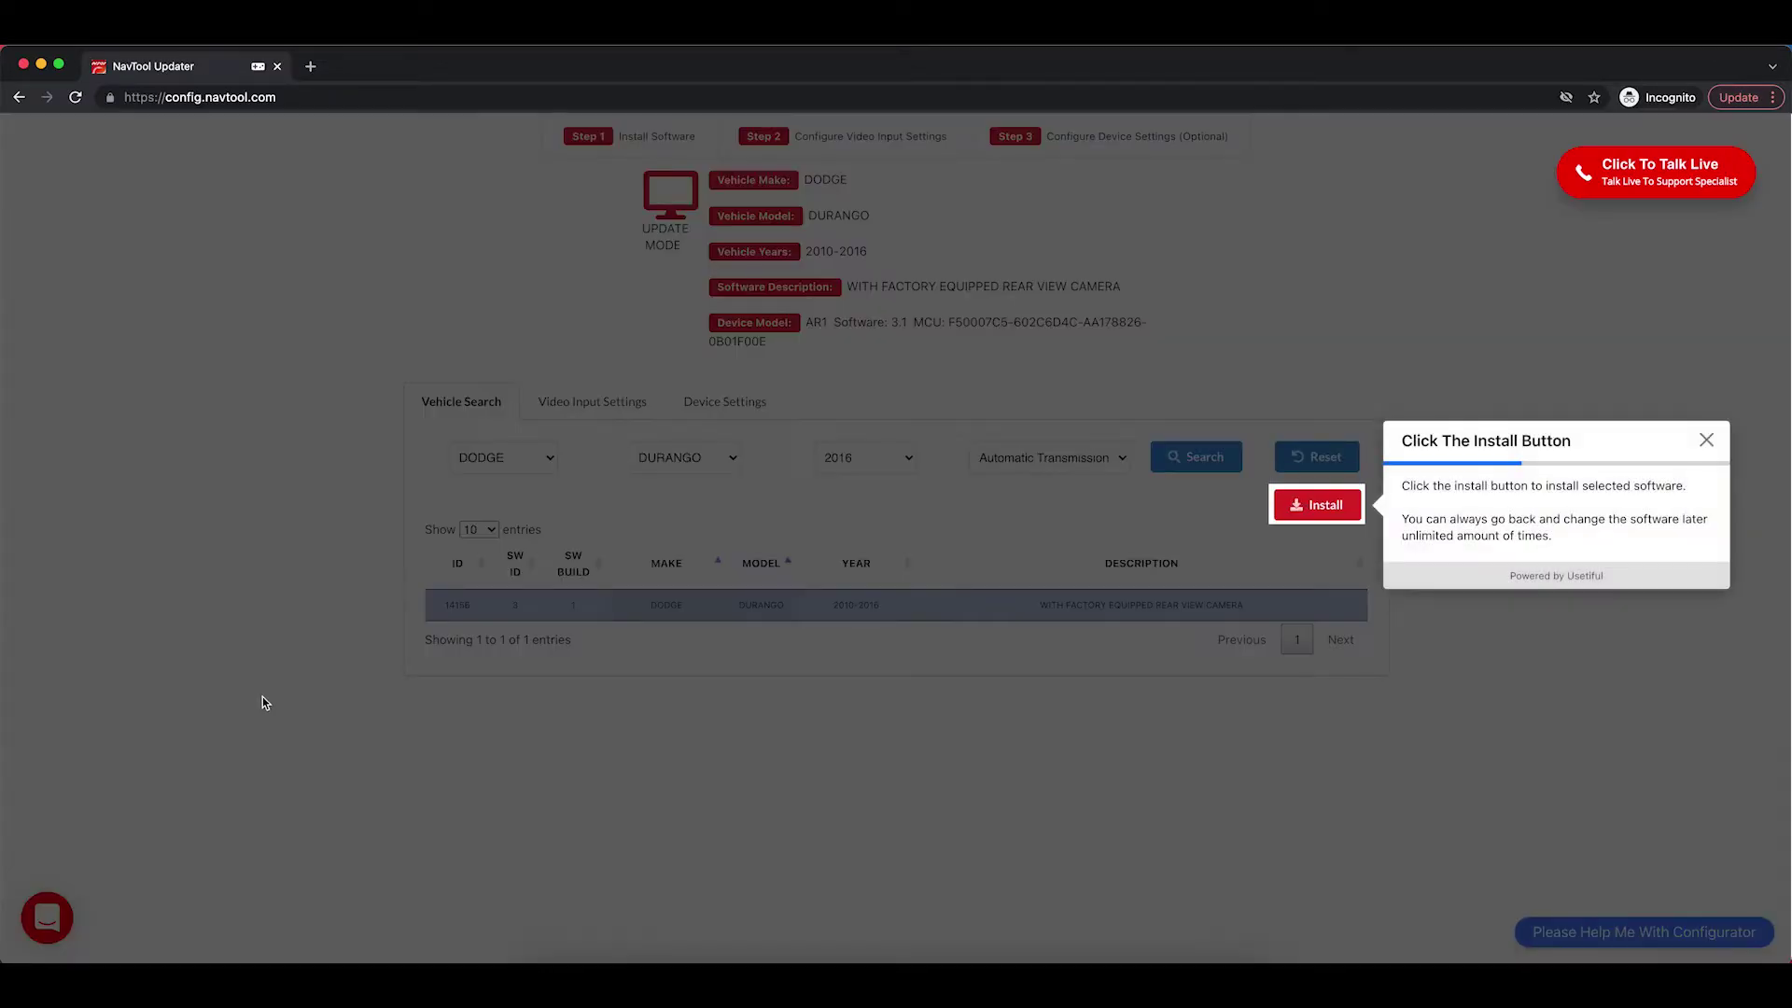
pyautogui.click(1327, 507)
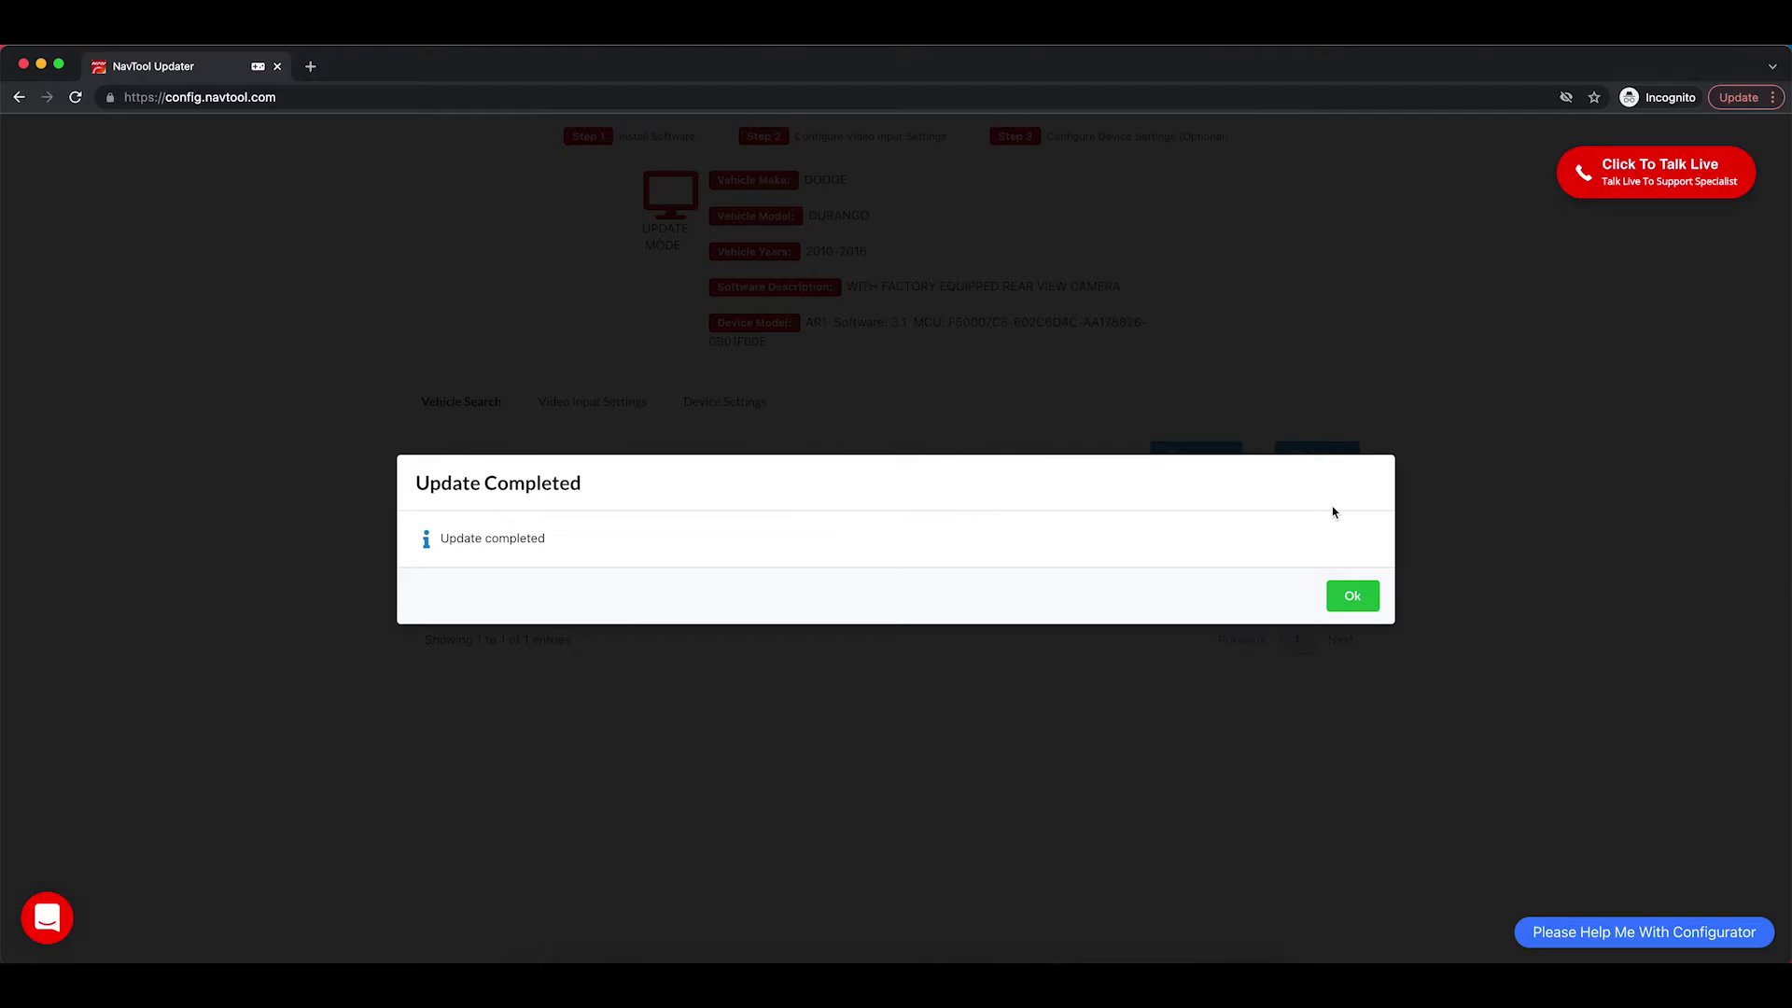
# Acknowledge the completed update and set Input 1 to Factory Rear Camera
pyautogui.click(1355, 597)
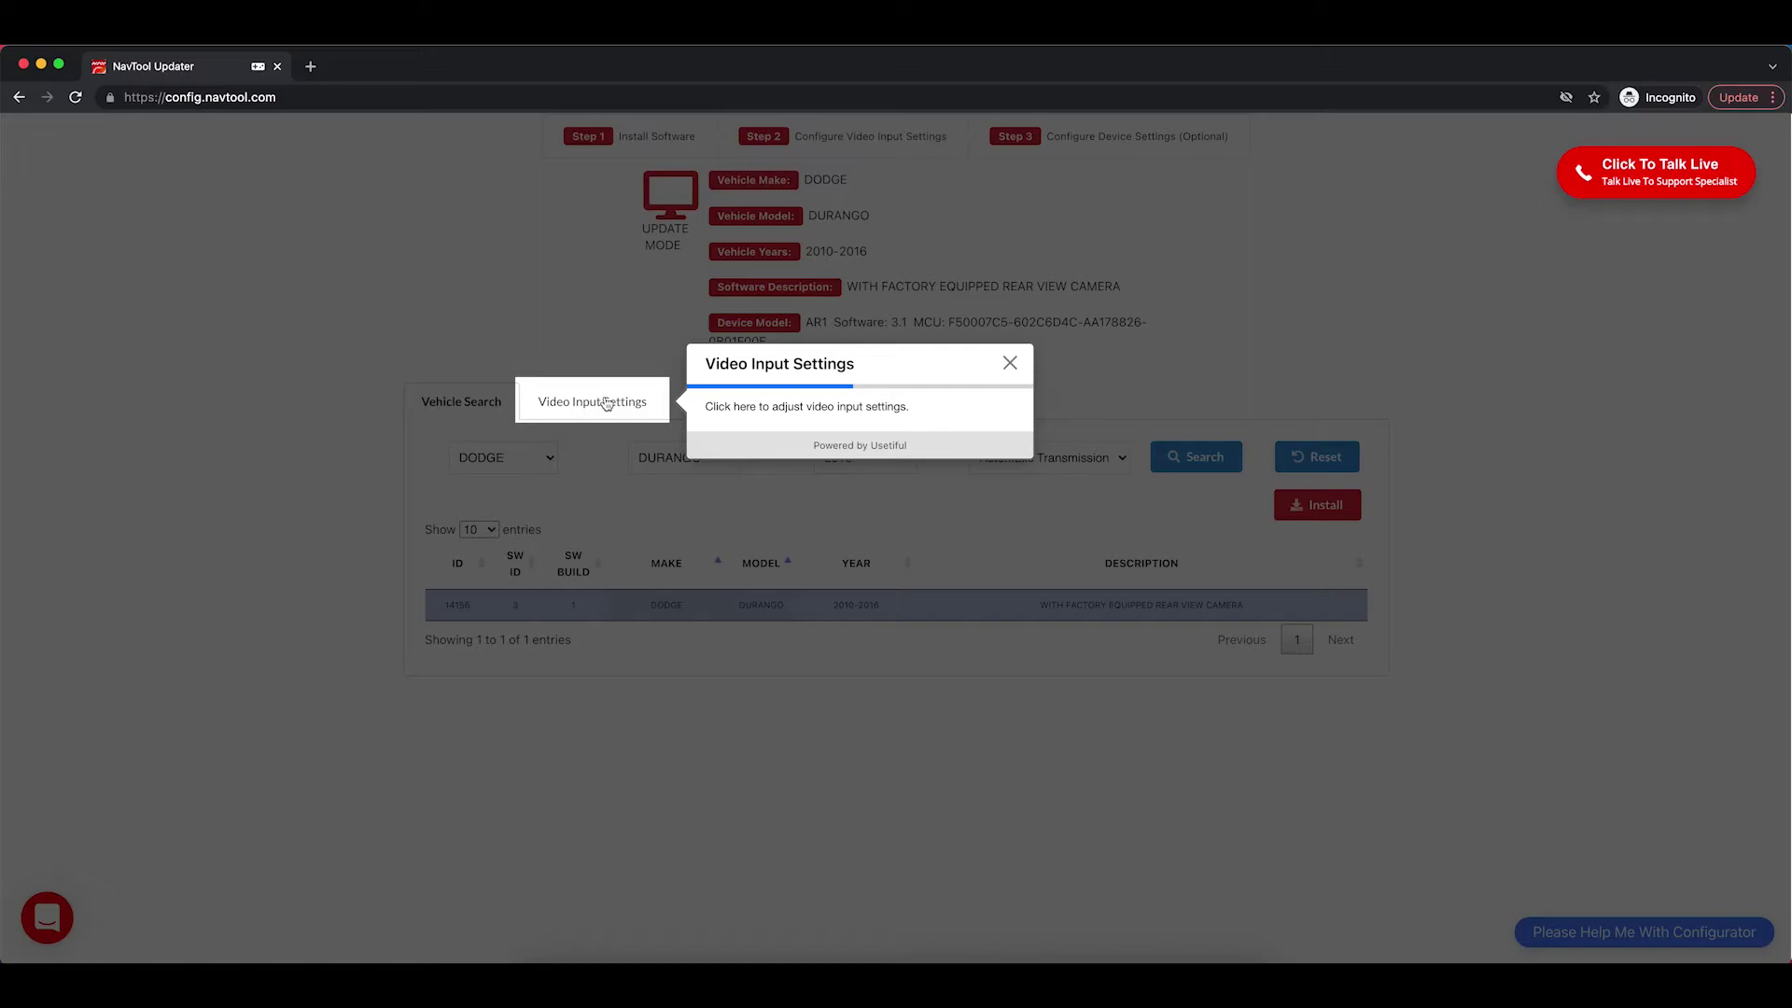
pyautogui.click(605, 401)
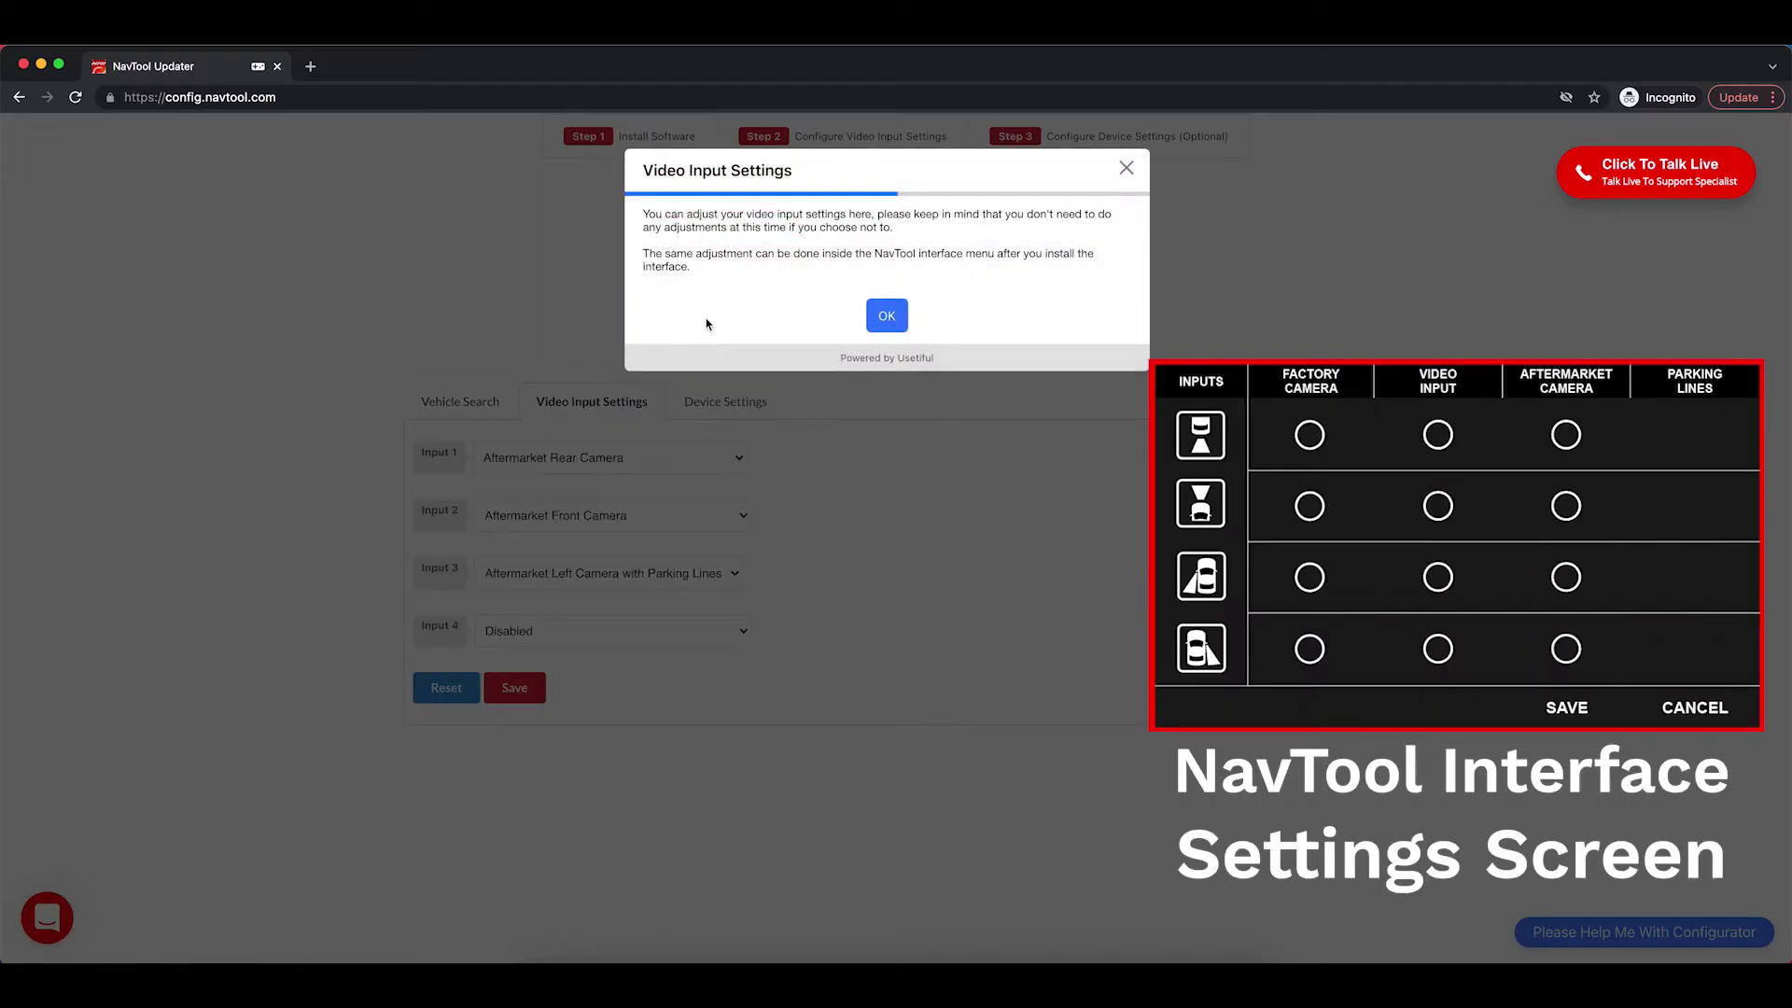
pyautogui.click(887, 318)
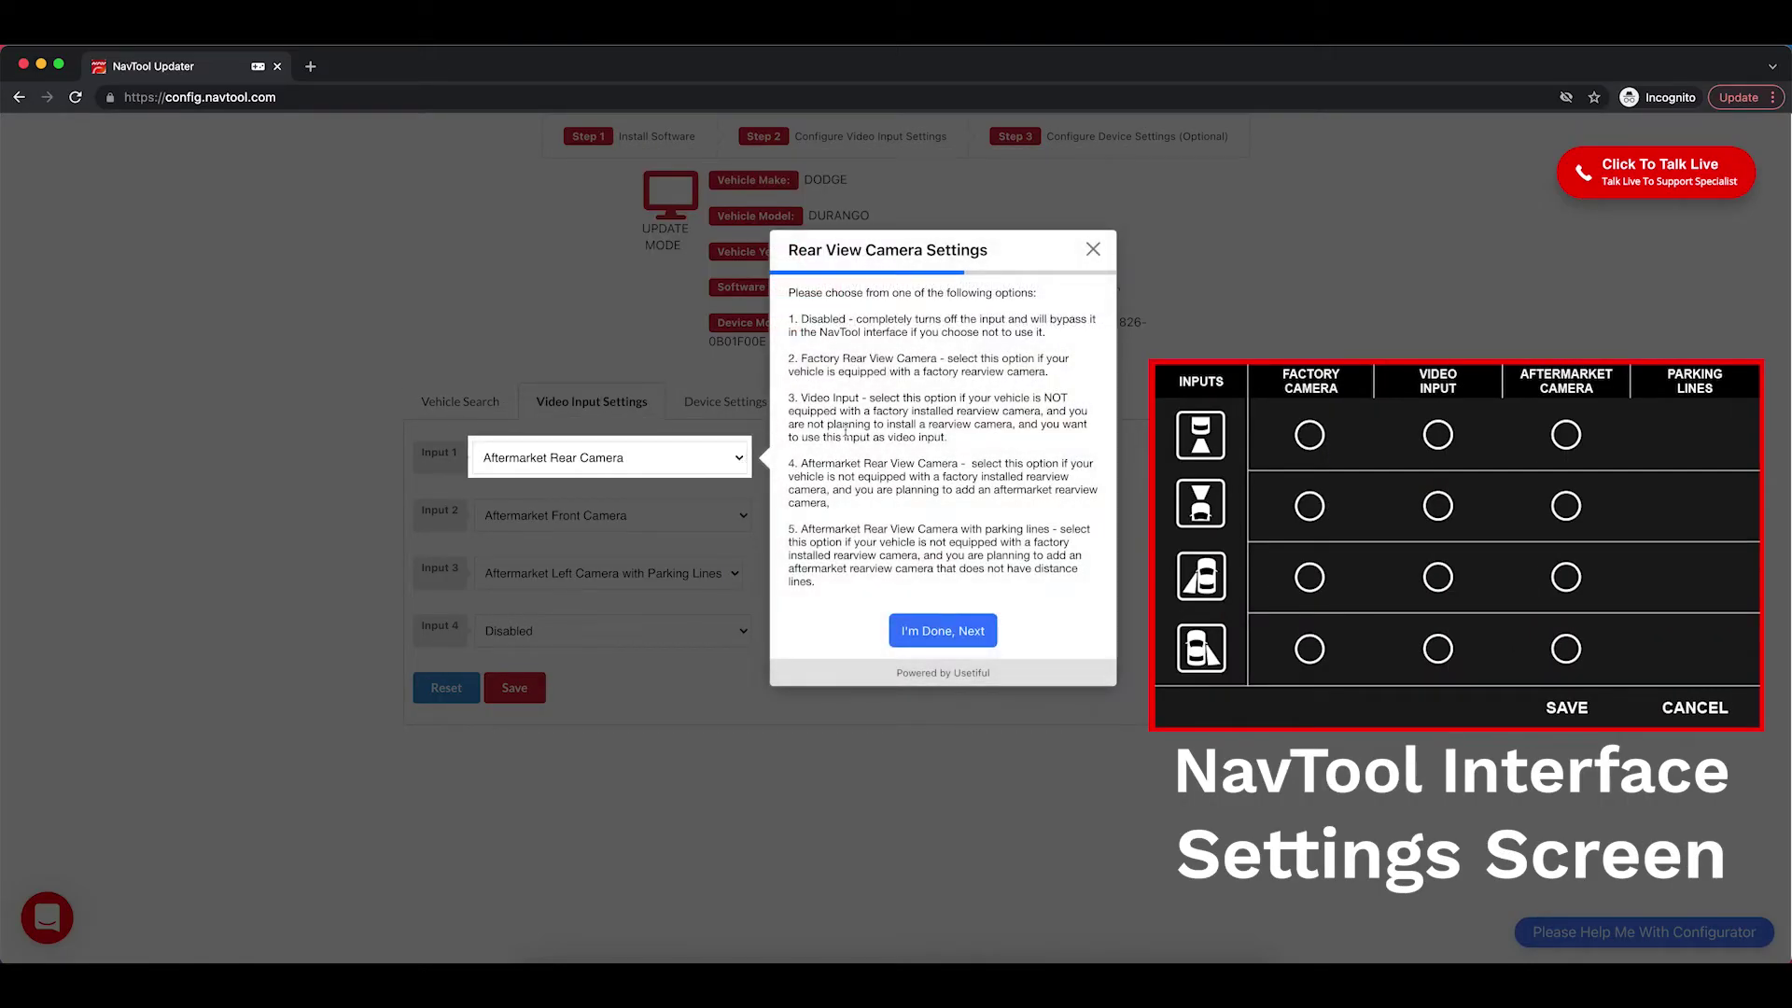
pyautogui.click(665, 457)
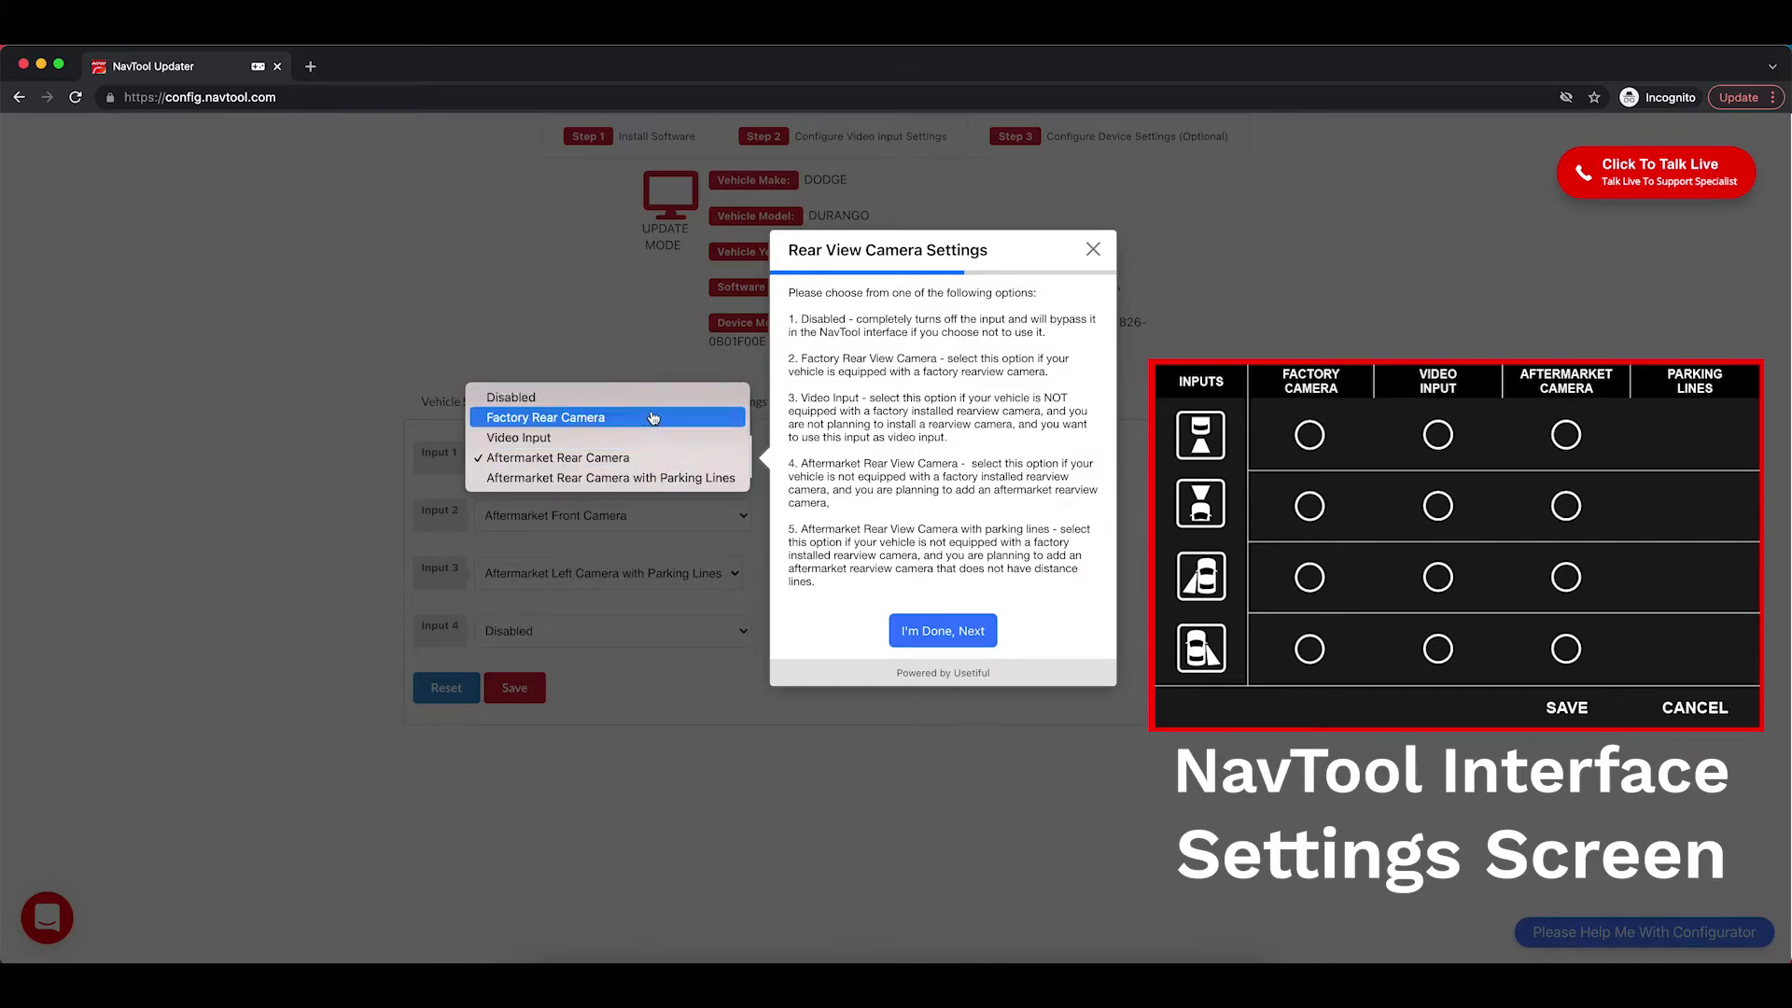
pyautogui.click(651, 418)
pyautogui.click(620, 457)
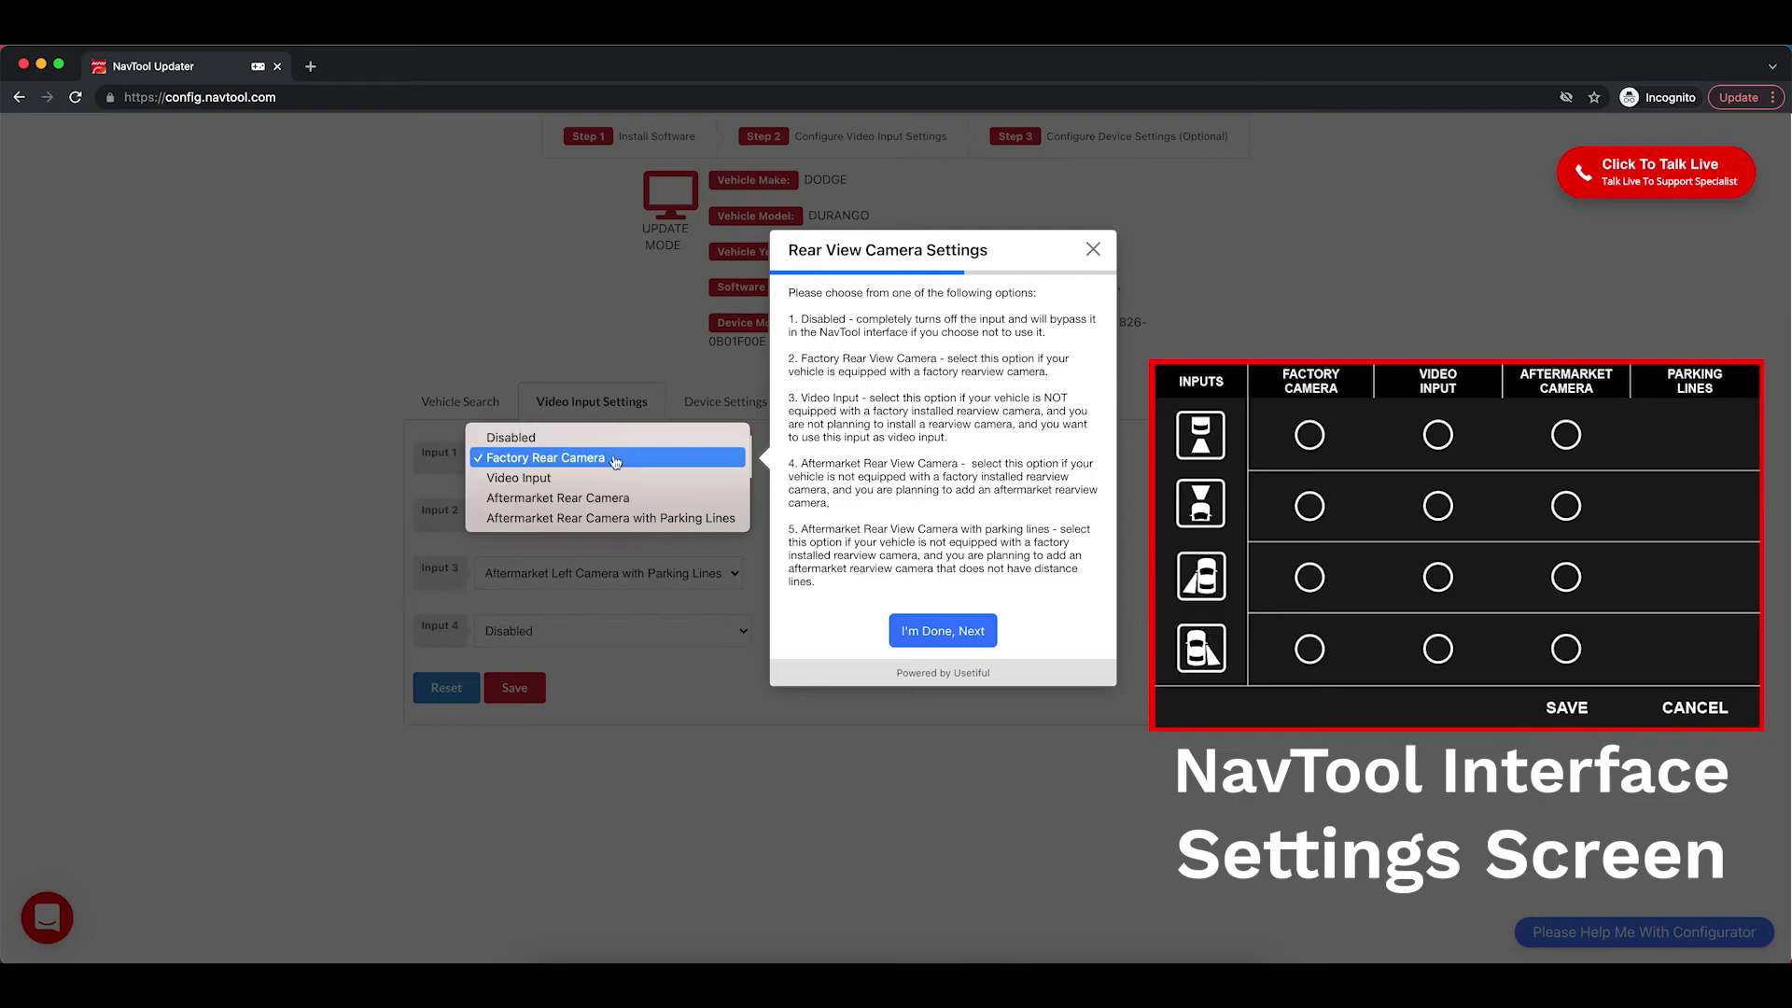
pyautogui.click(606, 457)
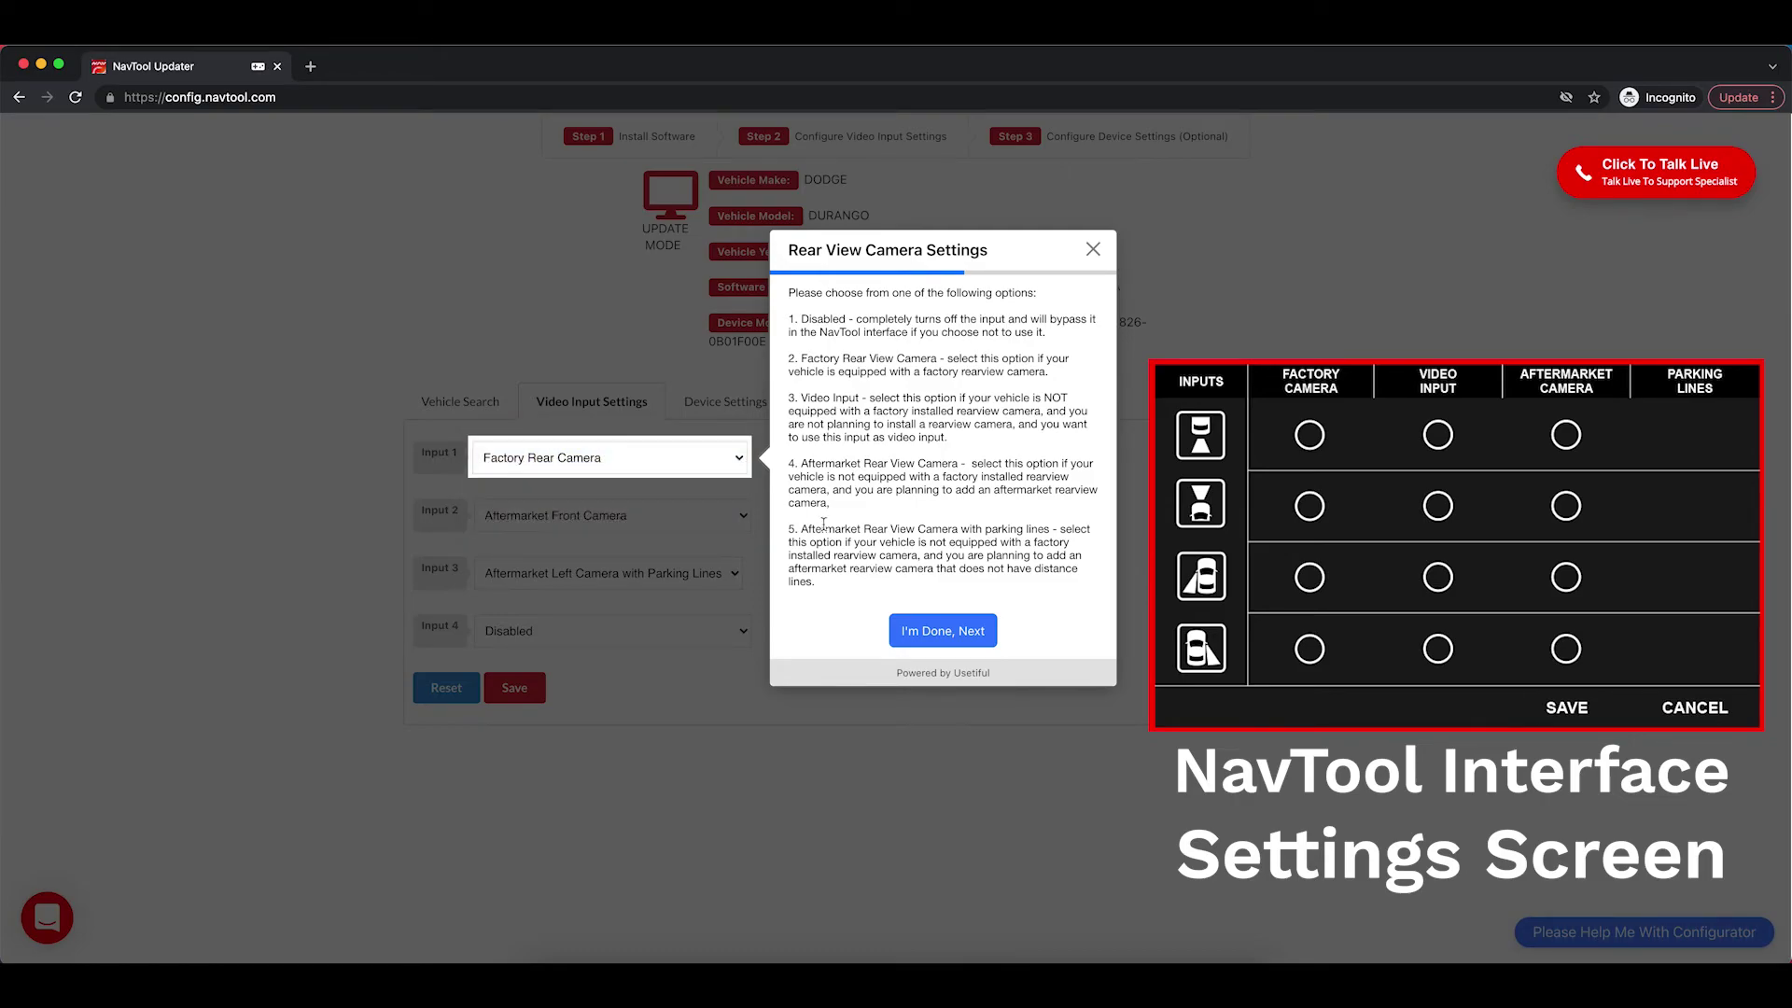
# Set Inputs 2, 3 and 4 to Video Input
pyautogui.click(949, 635)
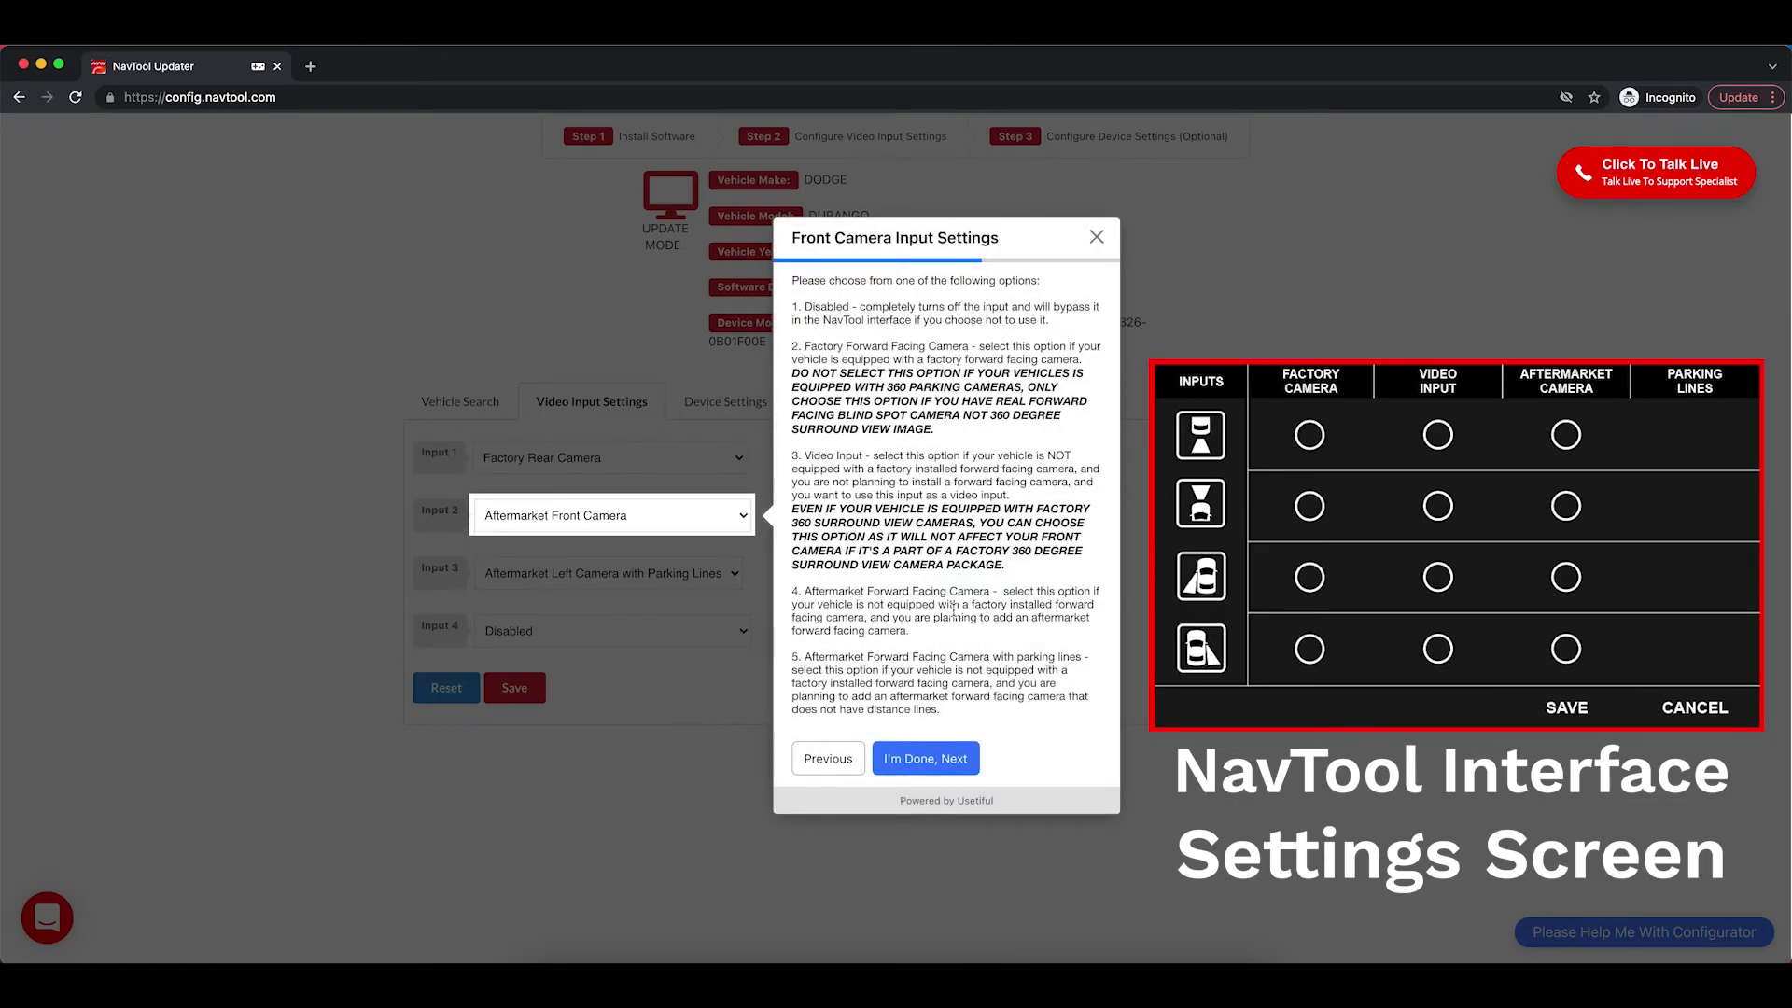
pyautogui.click(630, 519)
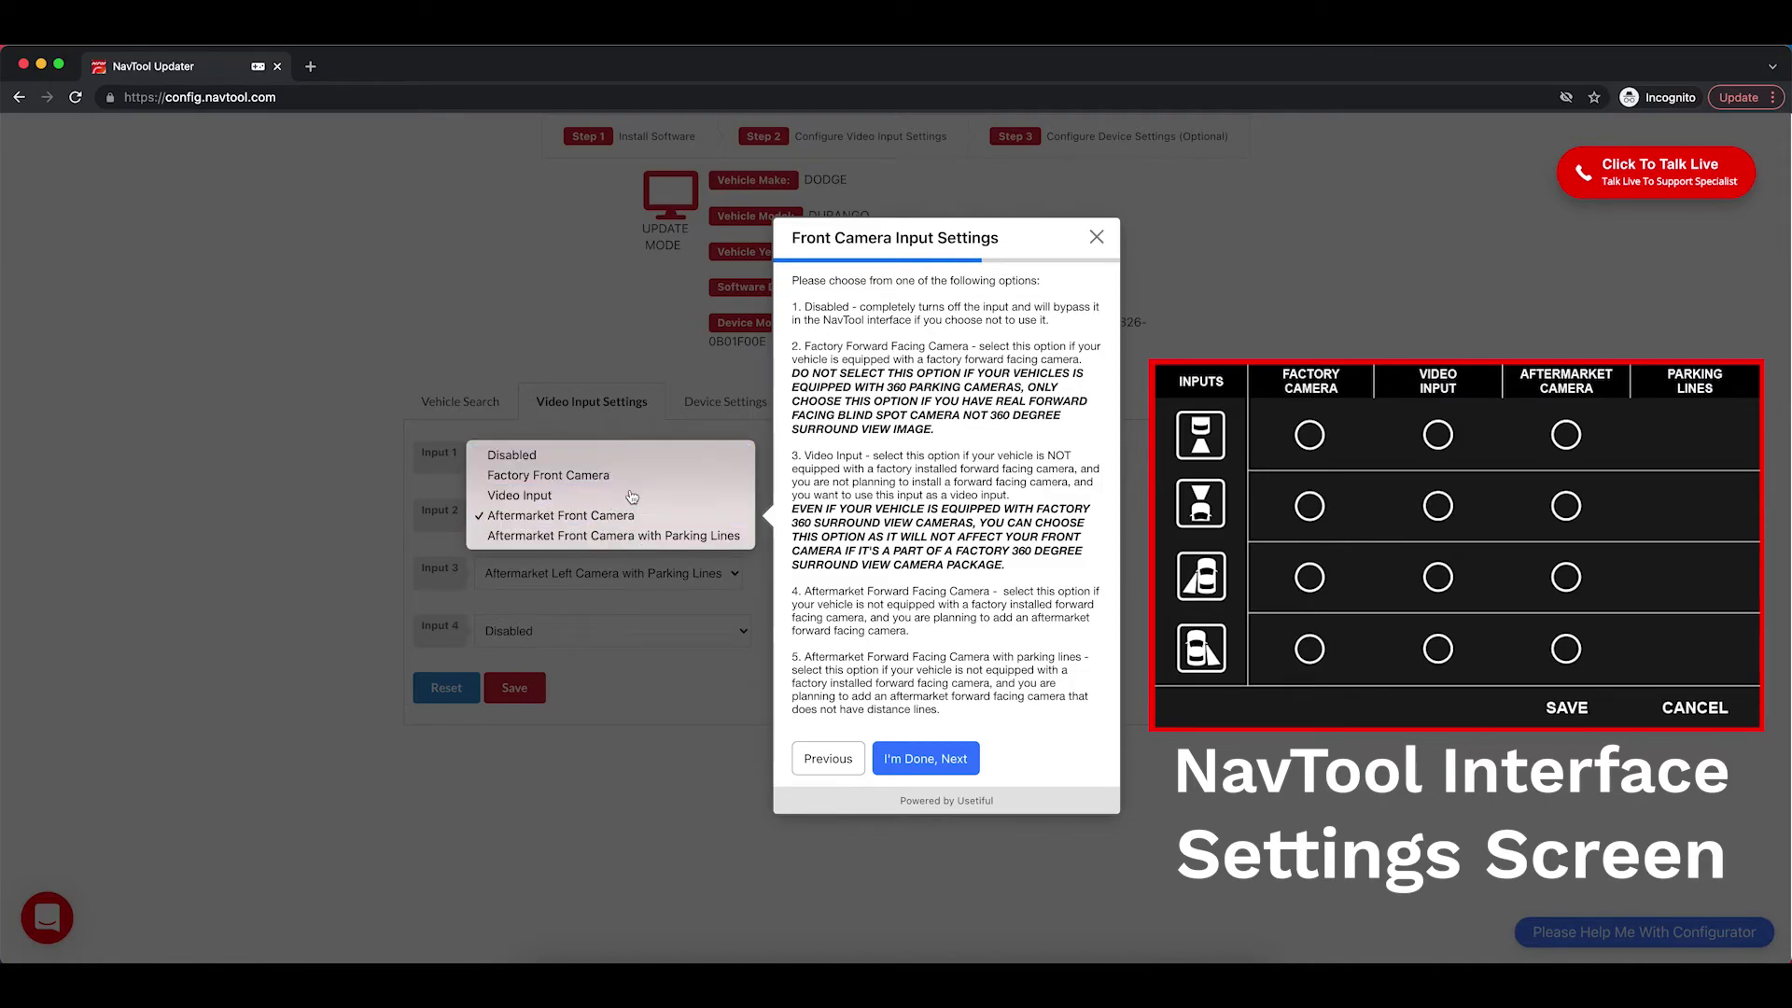
pyautogui.click(597, 496)
pyautogui.click(964, 769)
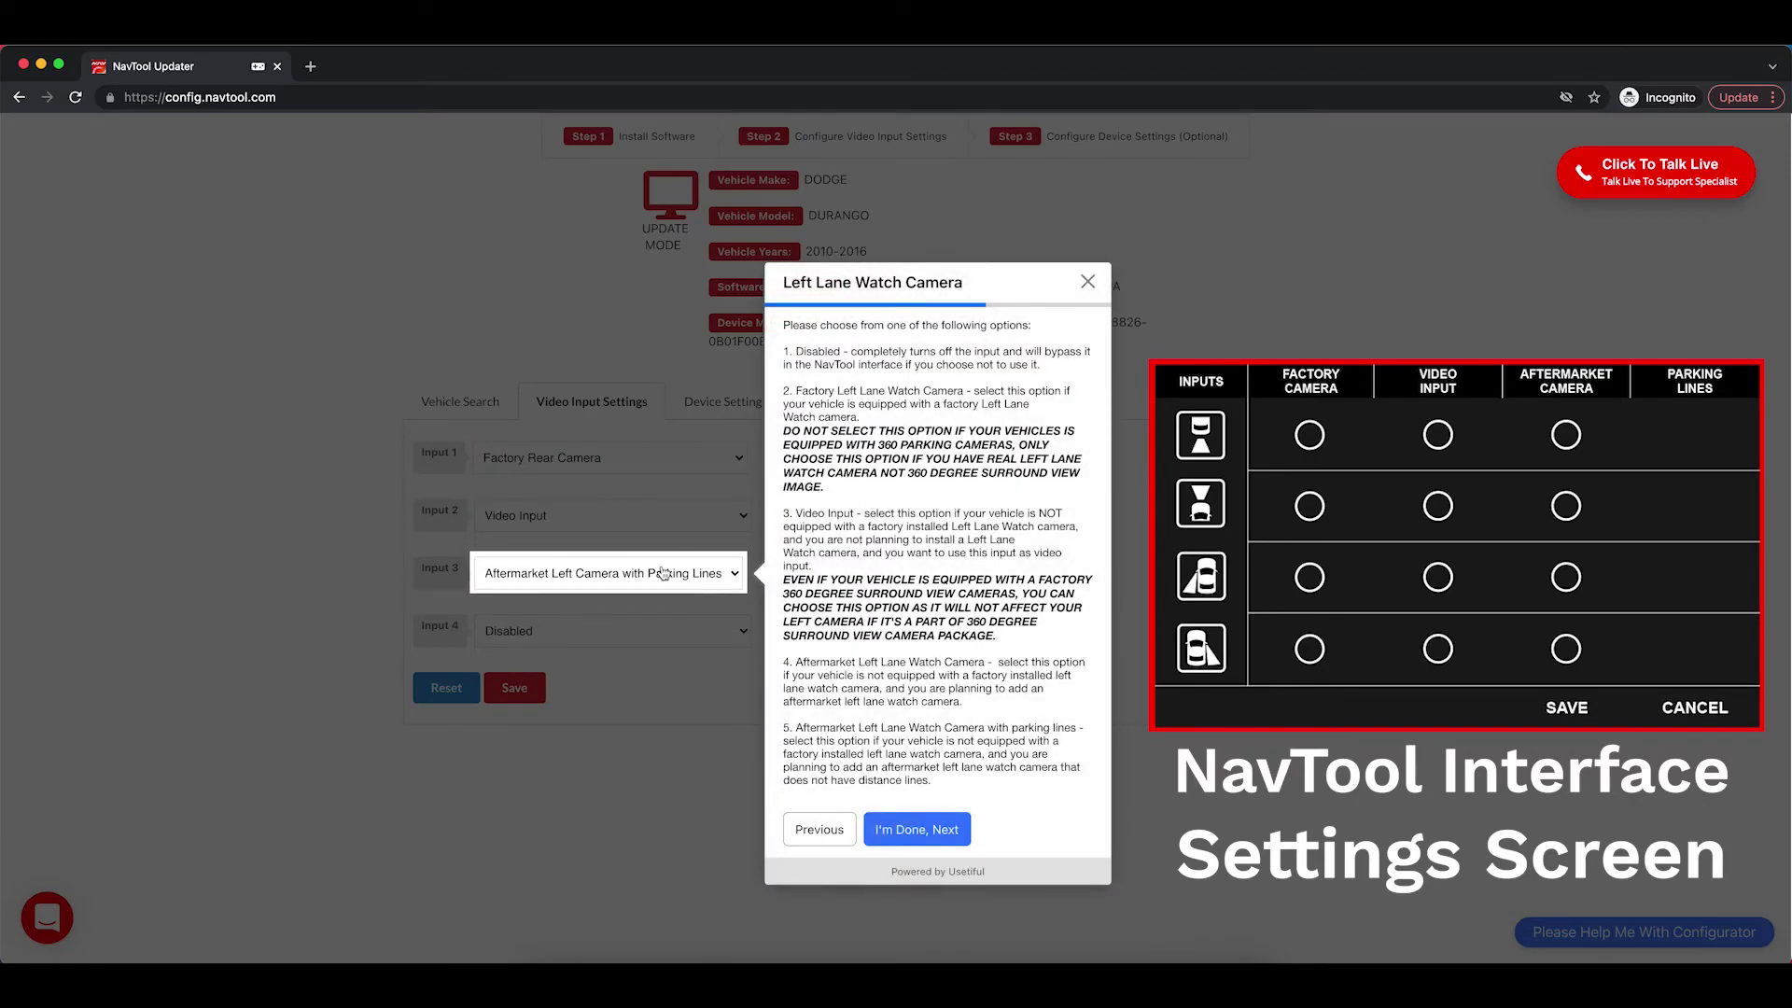
pyautogui.click(668, 574)
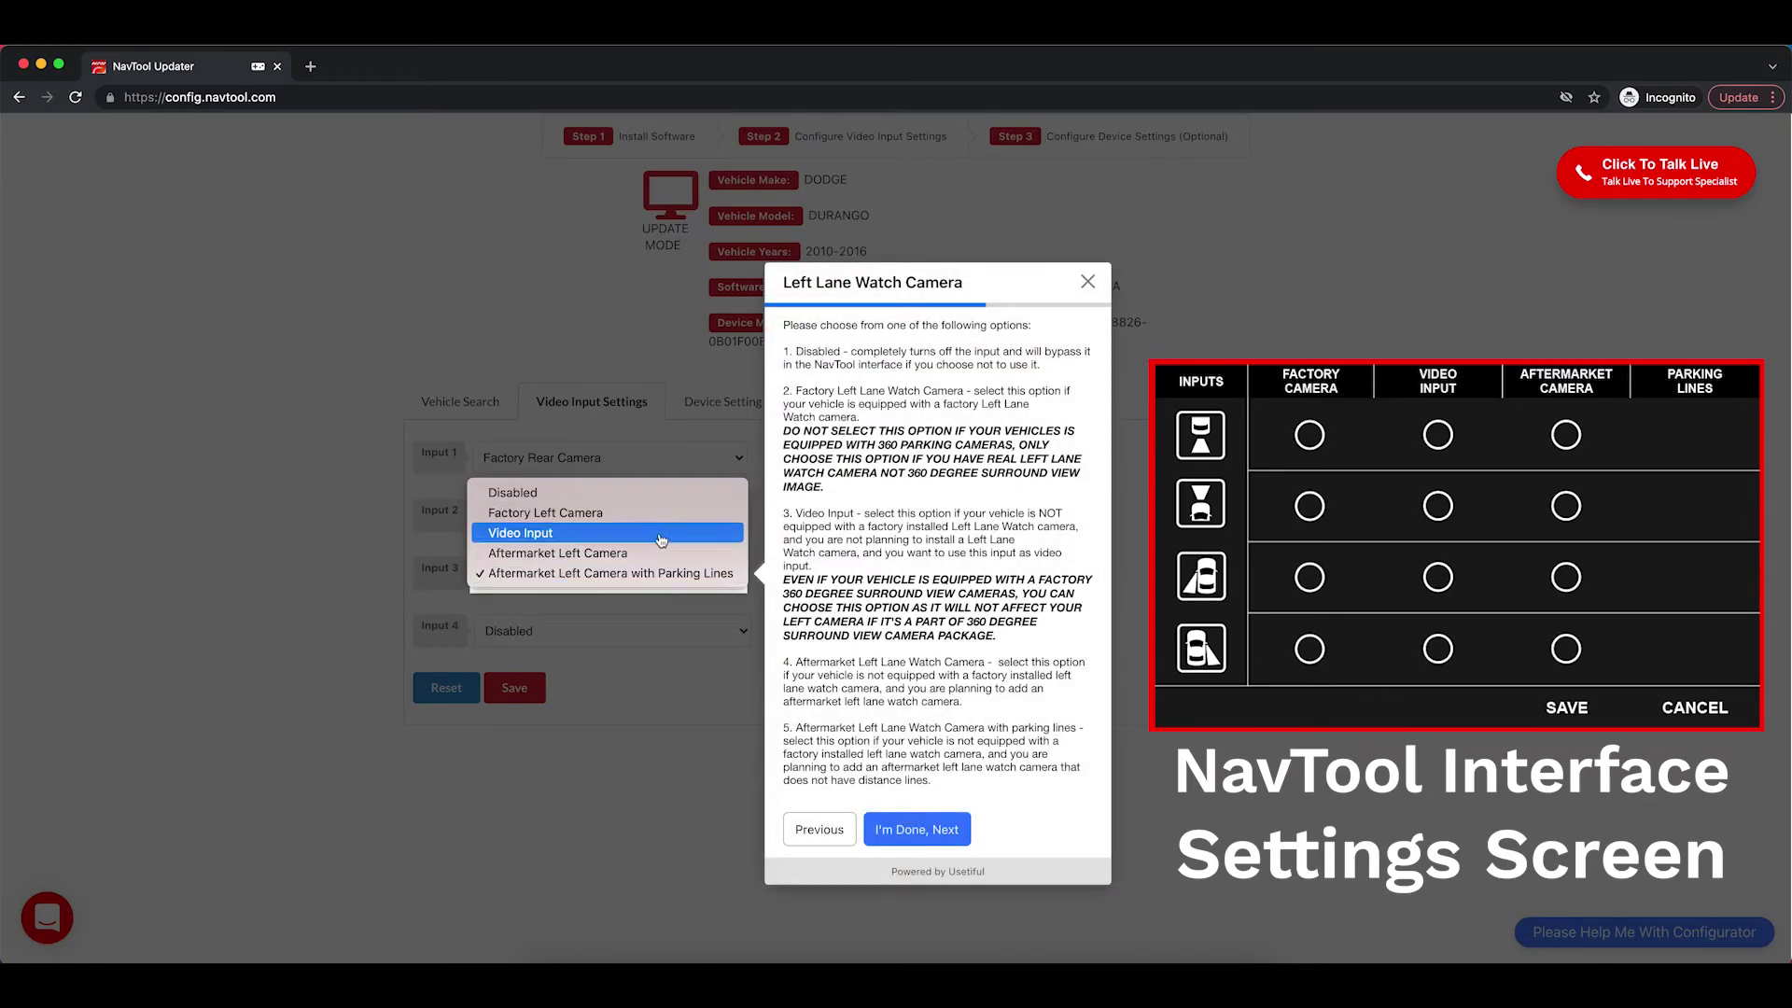
pyautogui.click(662, 534)
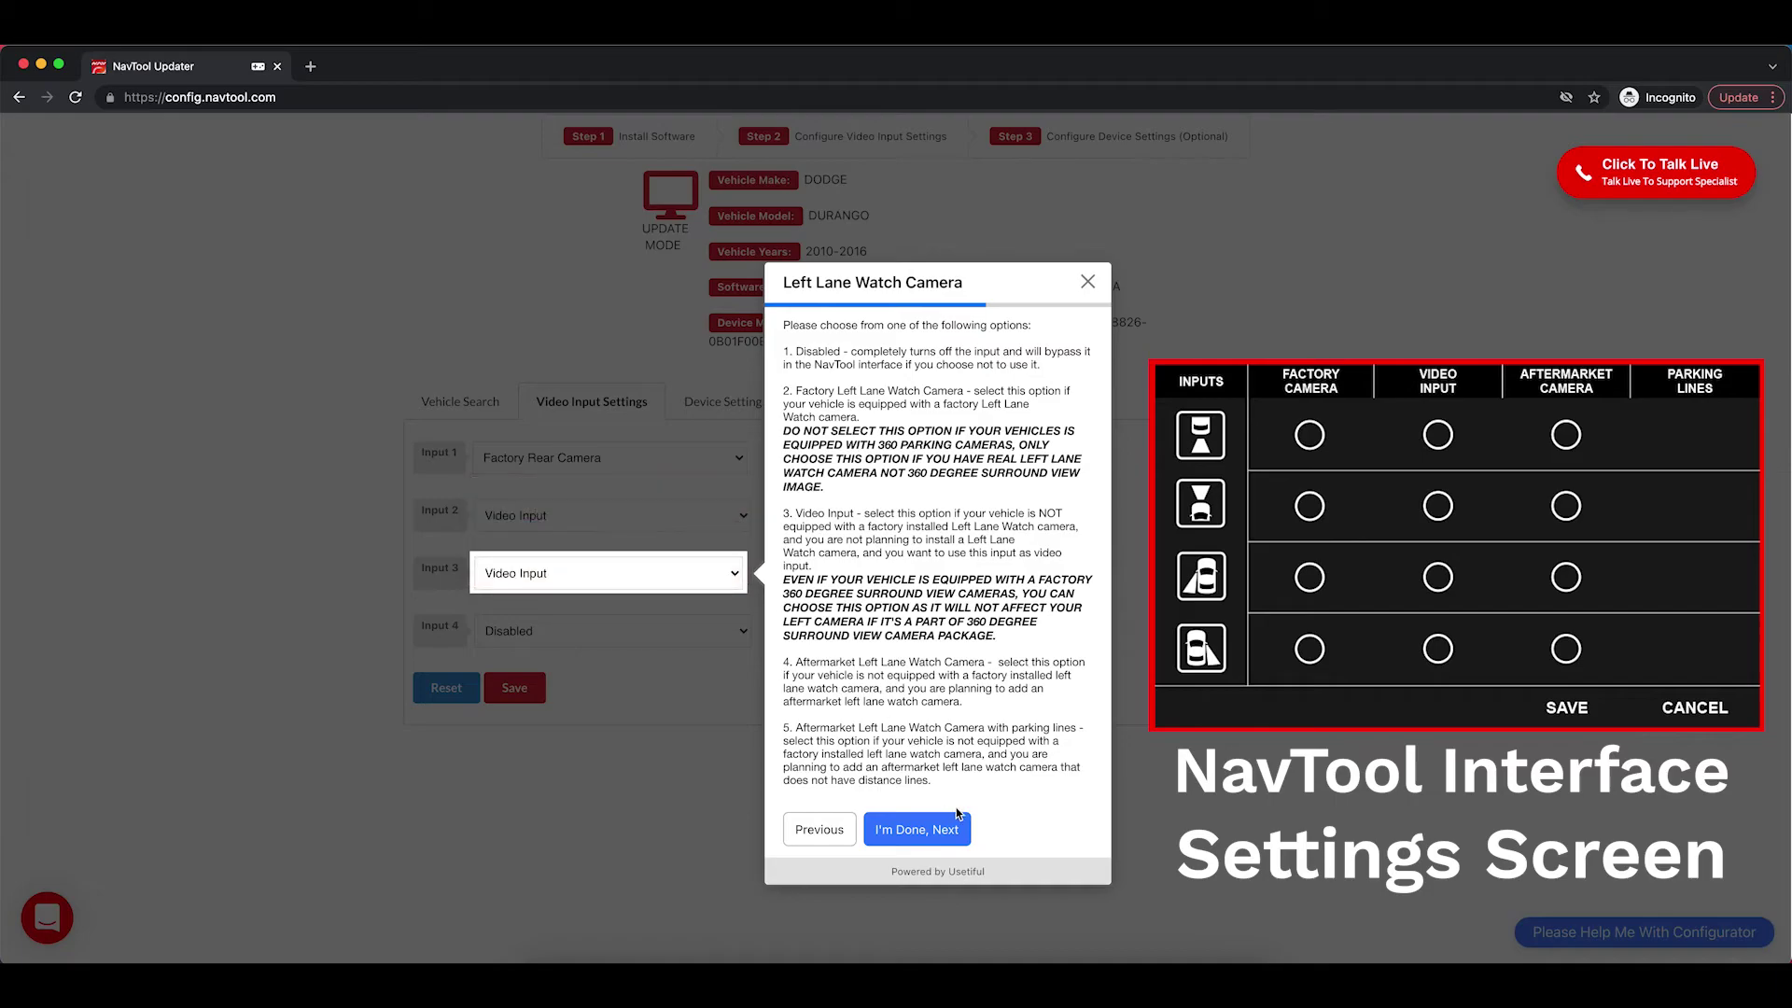
pyautogui.click(916, 829)
pyautogui.click(697, 643)
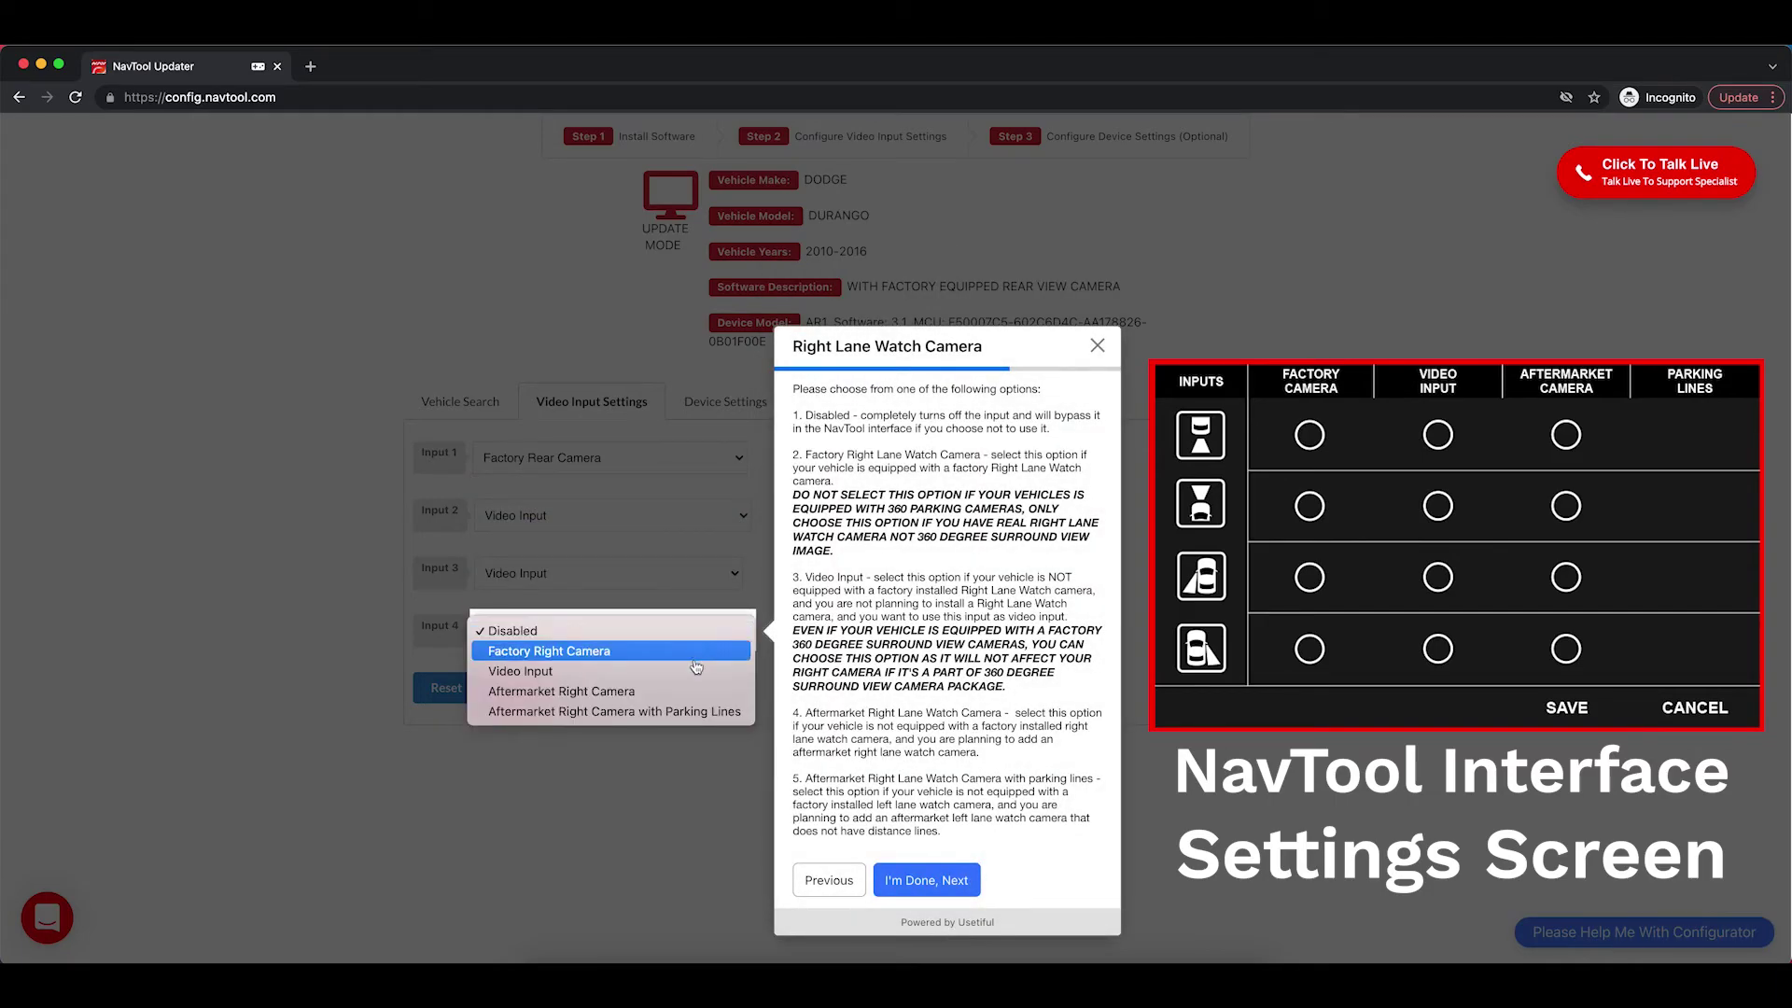
pyautogui.click(691, 668)
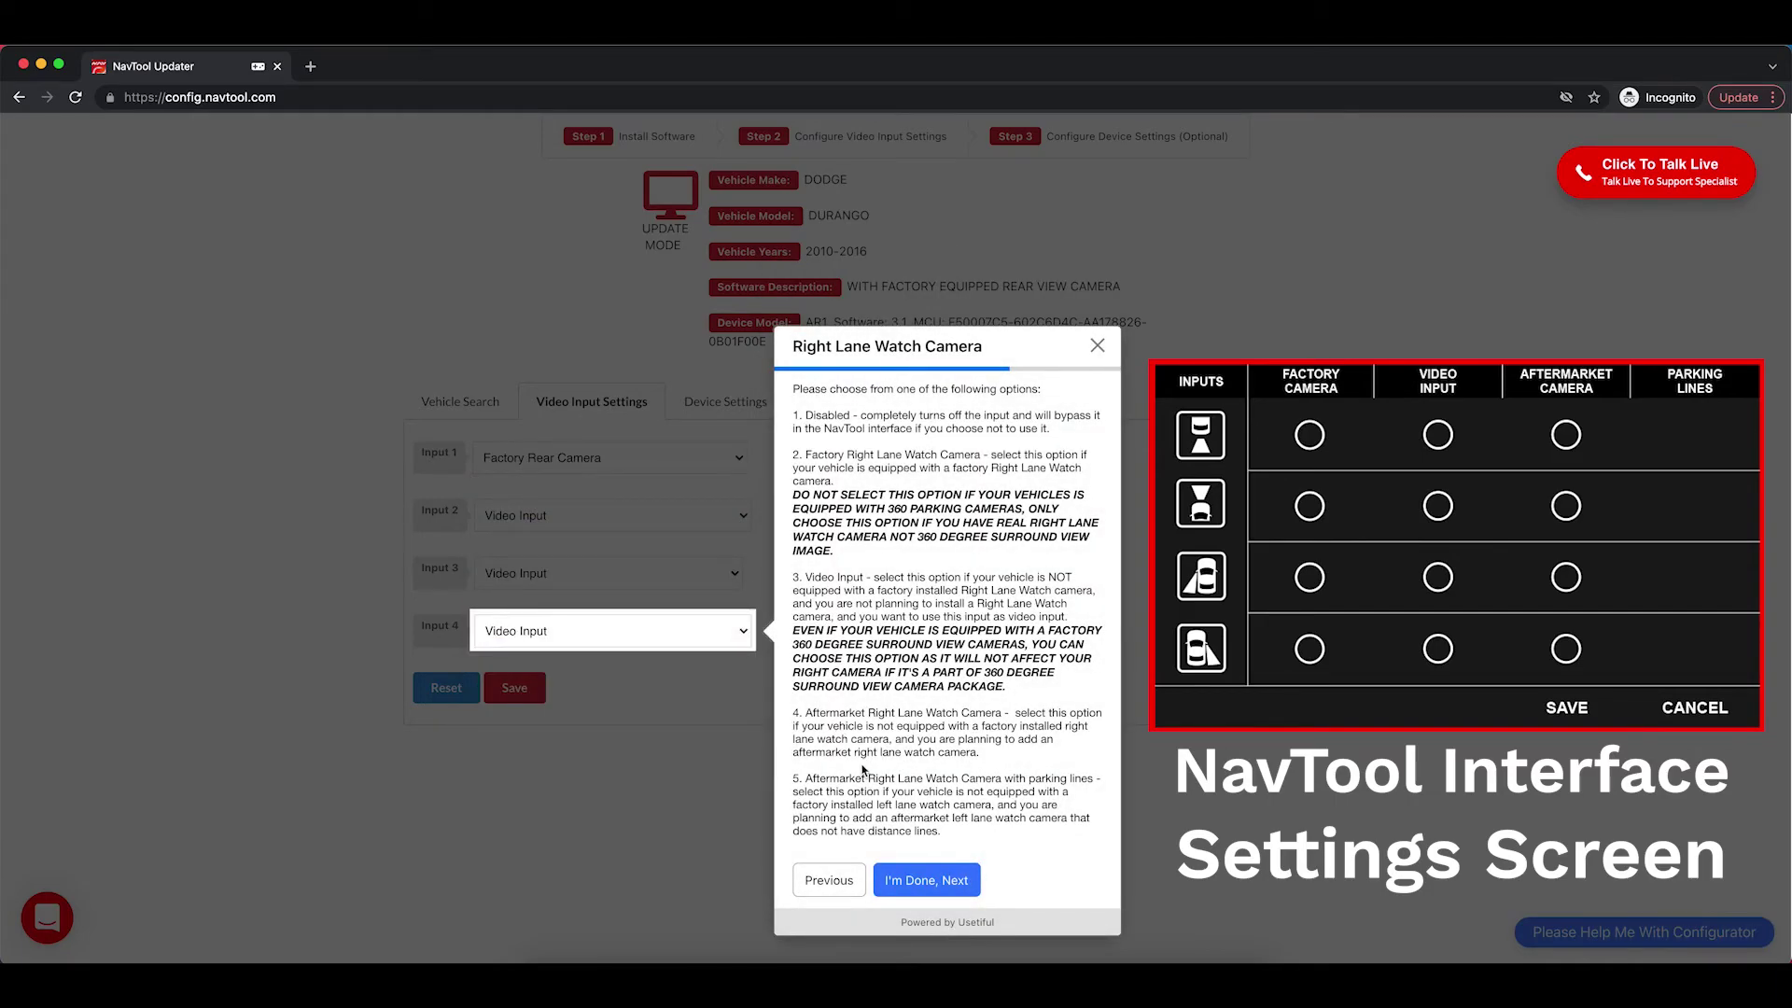
# Save the video input settings and dismiss the saved confirmation
pyautogui.click(934, 876)
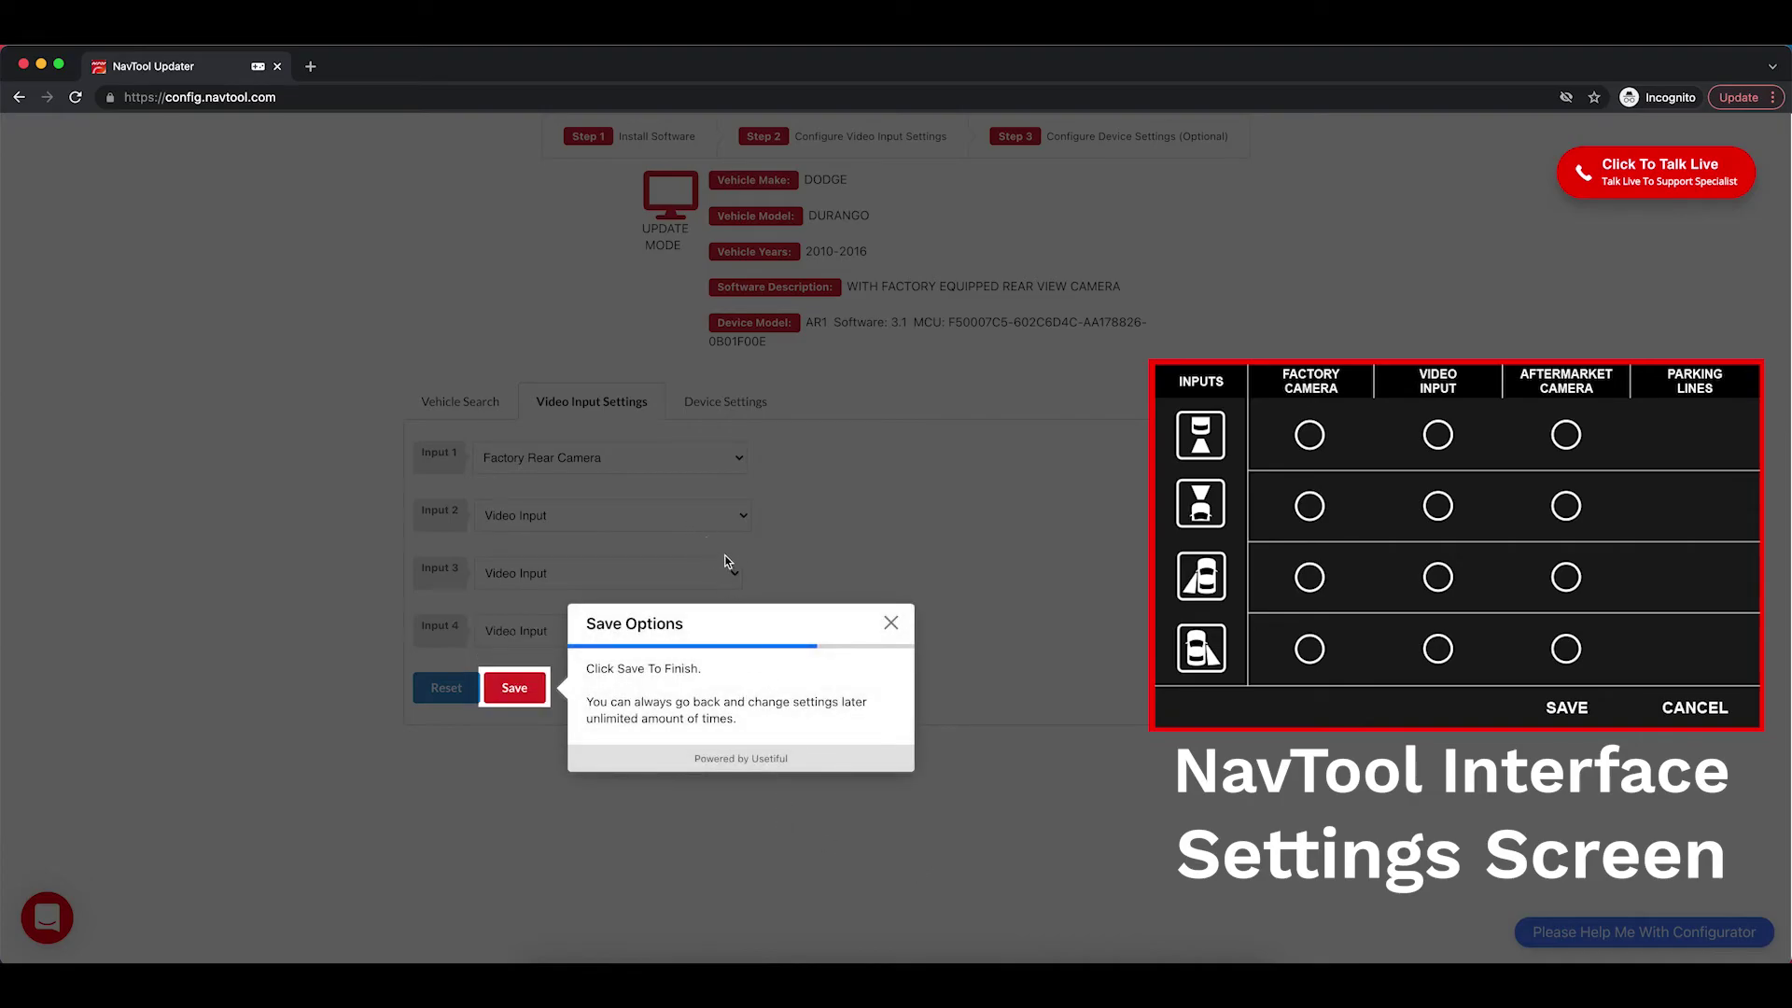
pyautogui.click(509, 688)
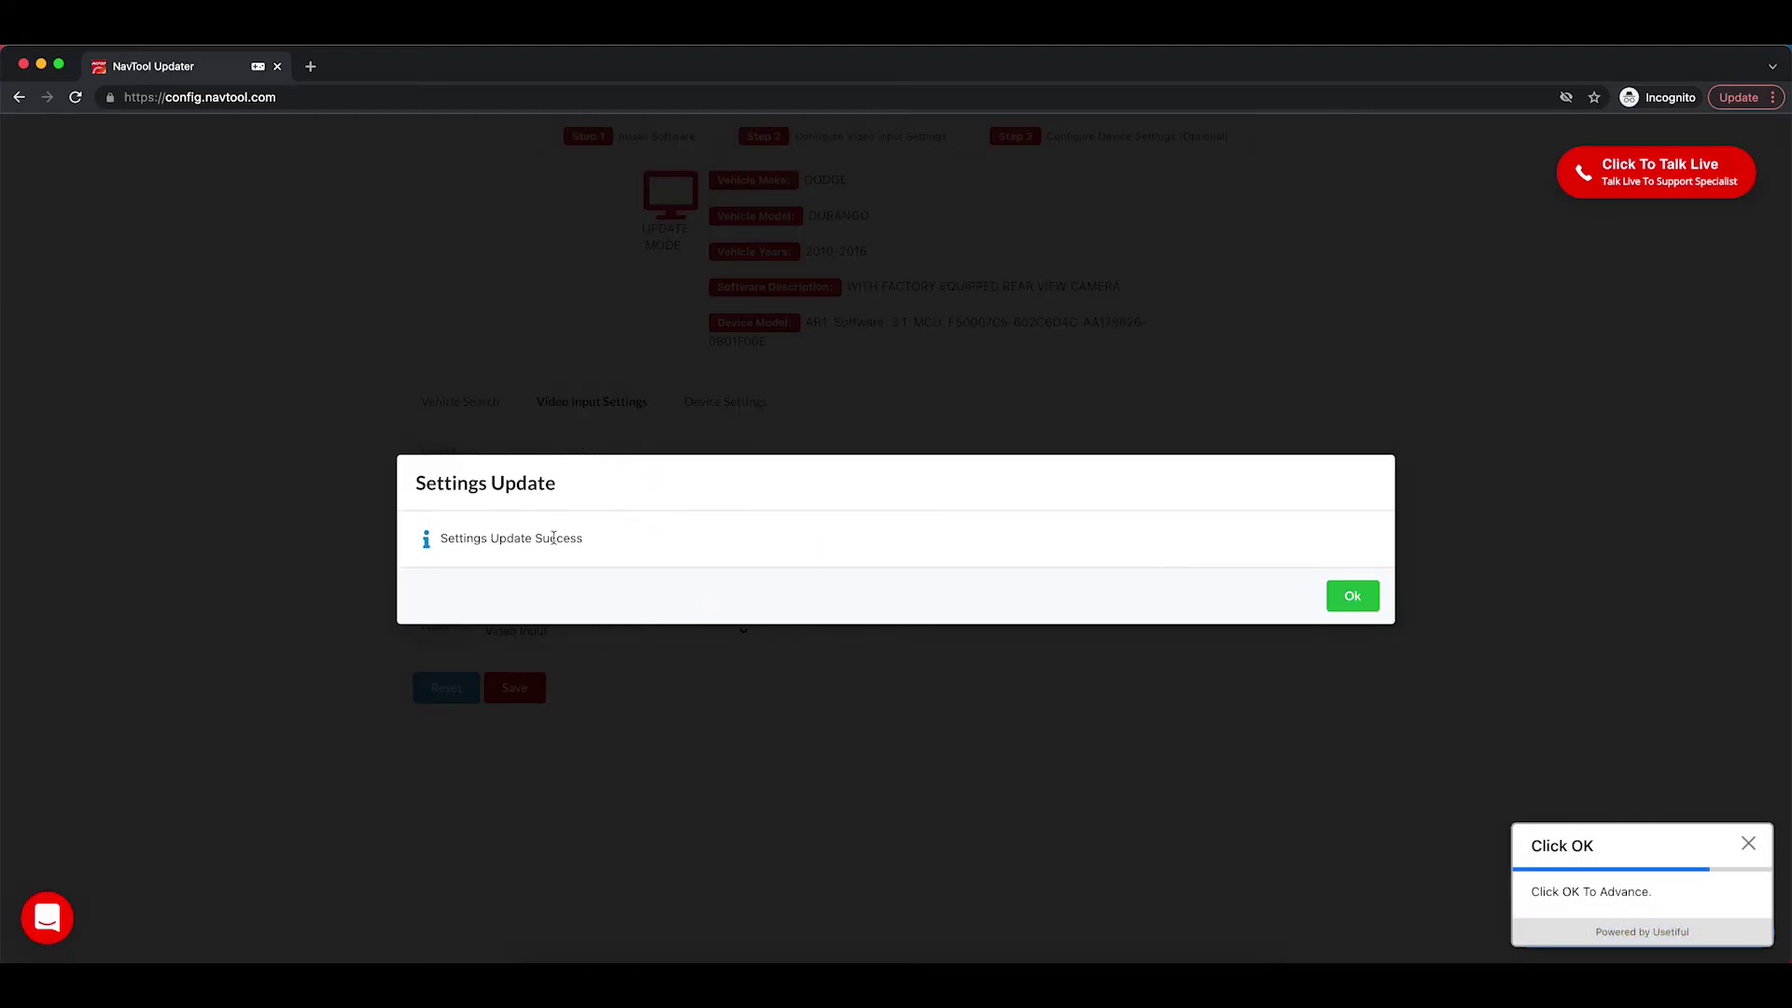
pyautogui.click(1353, 602)
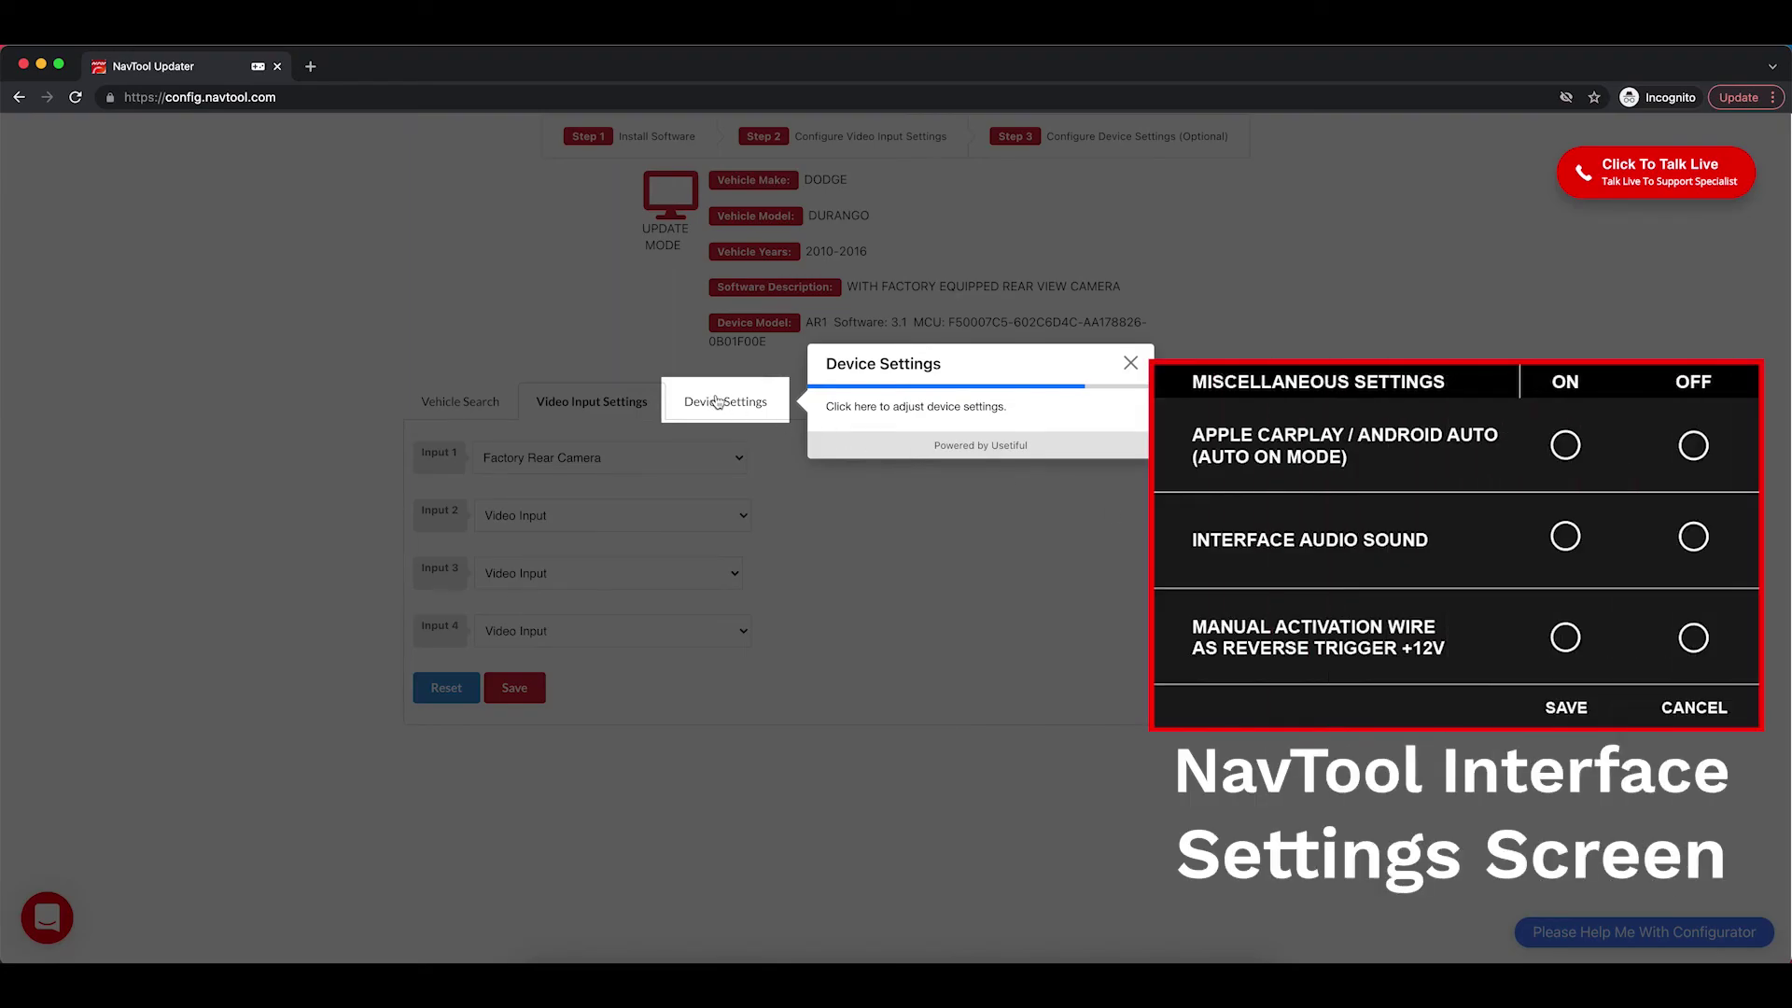
# Turn on CarPlay/Android Auto auto-on, interface audio feedback and the manual activation wire reverse trigger
pyautogui.click(717, 402)
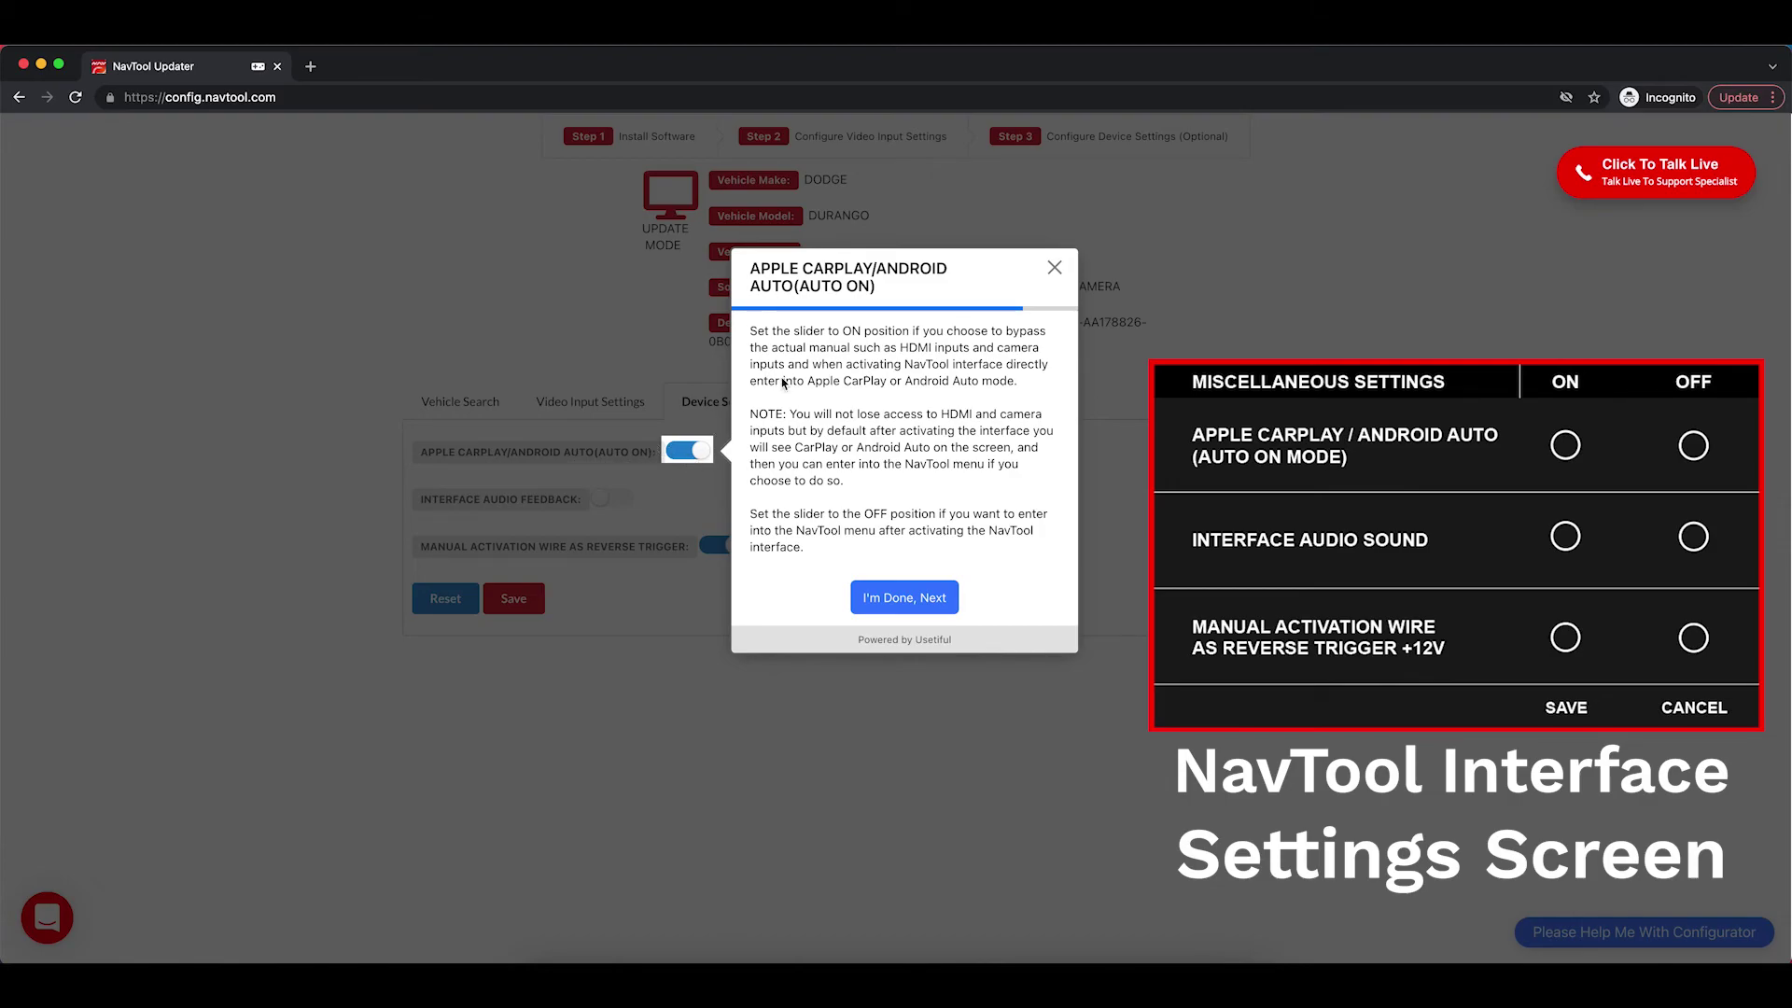
pyautogui.click(689, 455)
pyautogui.click(686, 452)
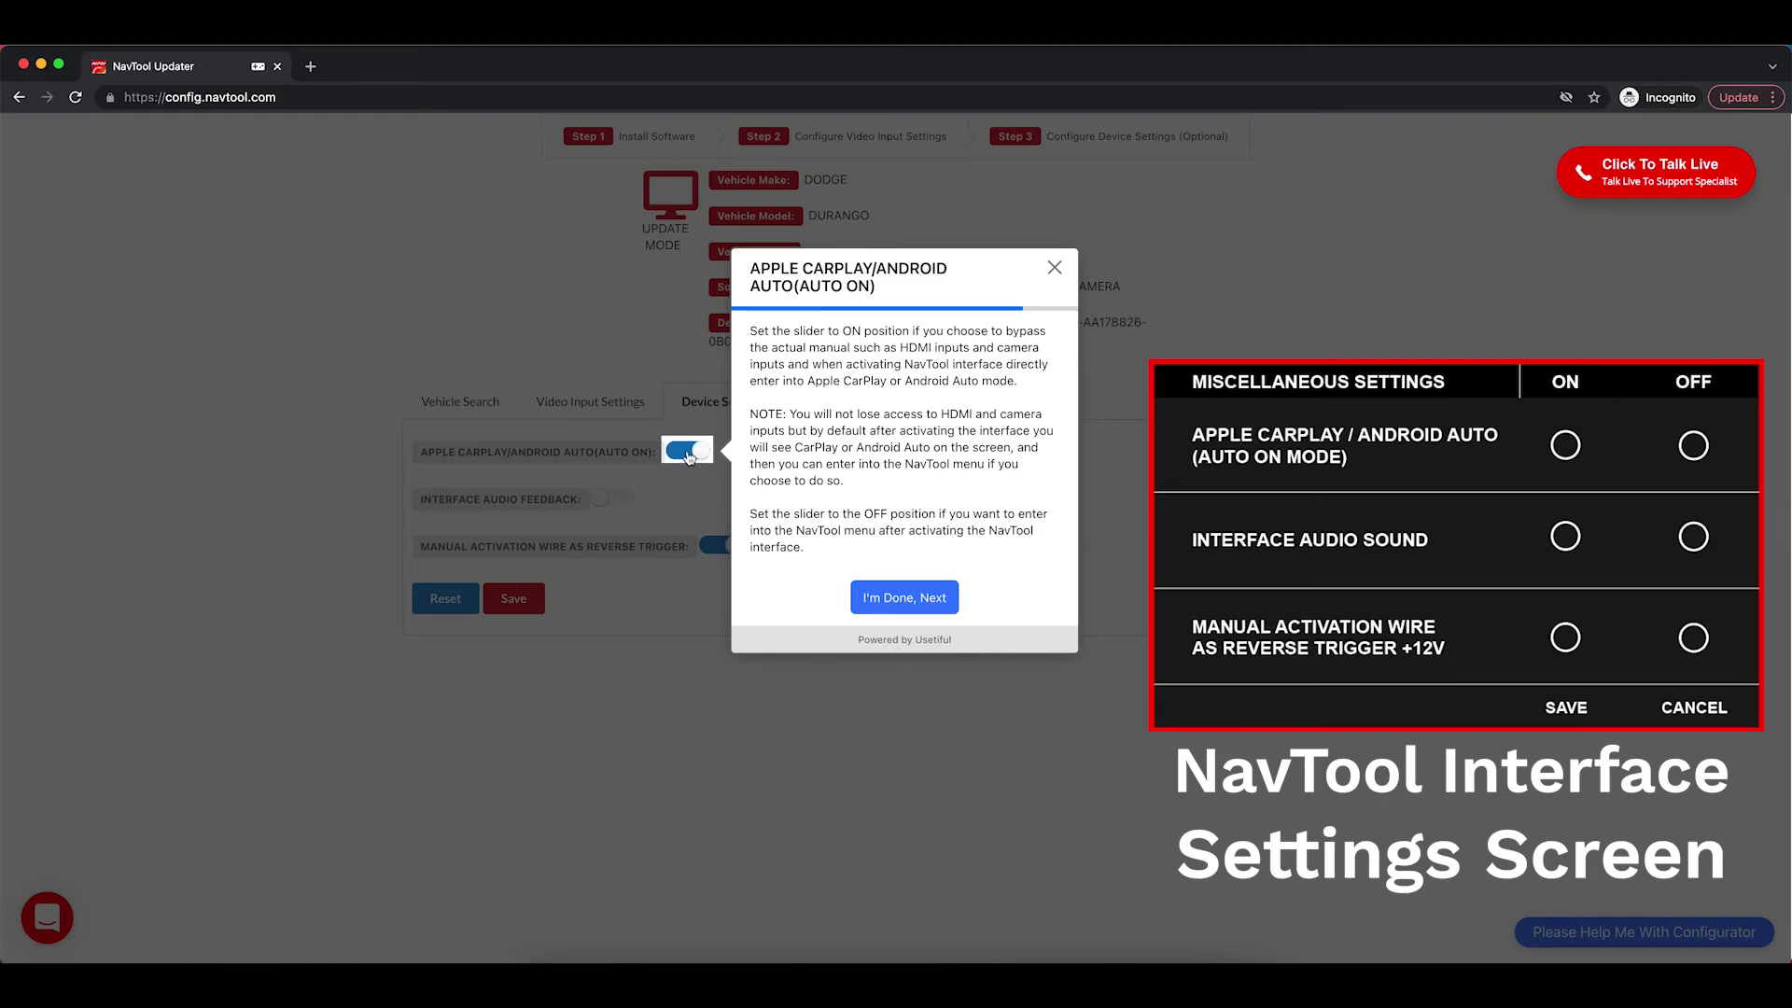
pyautogui.click(897, 594)
pyautogui.click(612, 501)
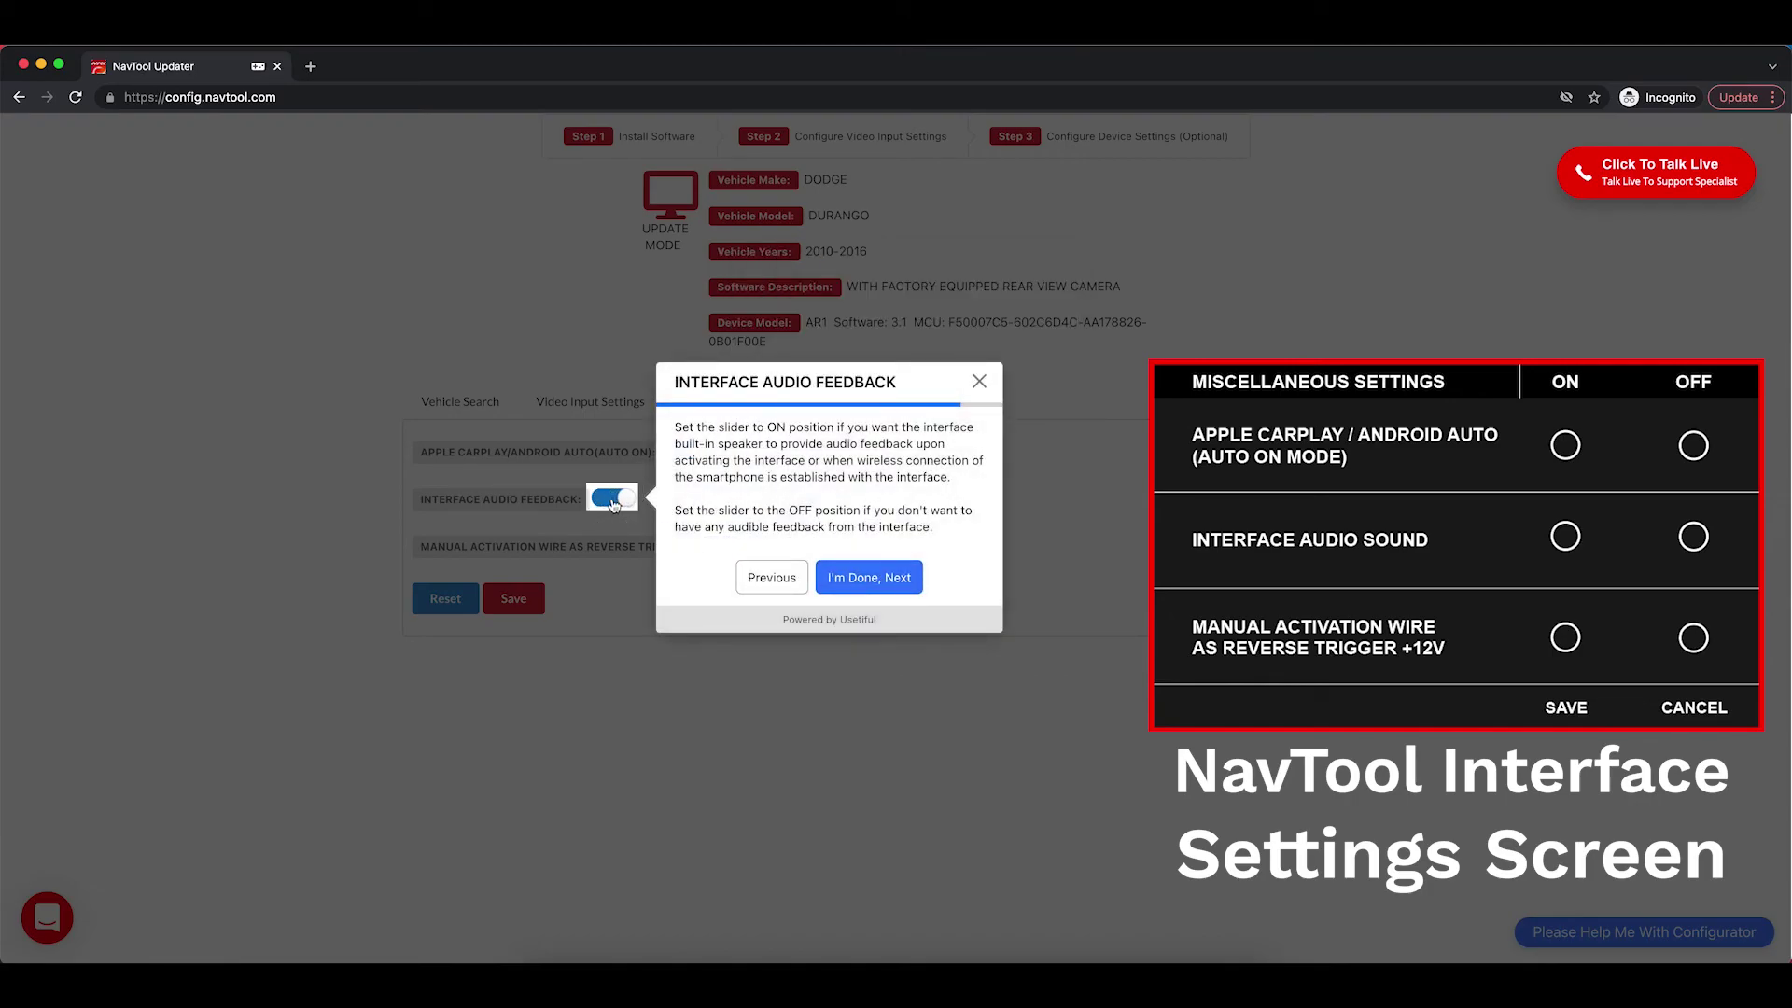
pyautogui.click(898, 586)
pyautogui.click(711, 550)
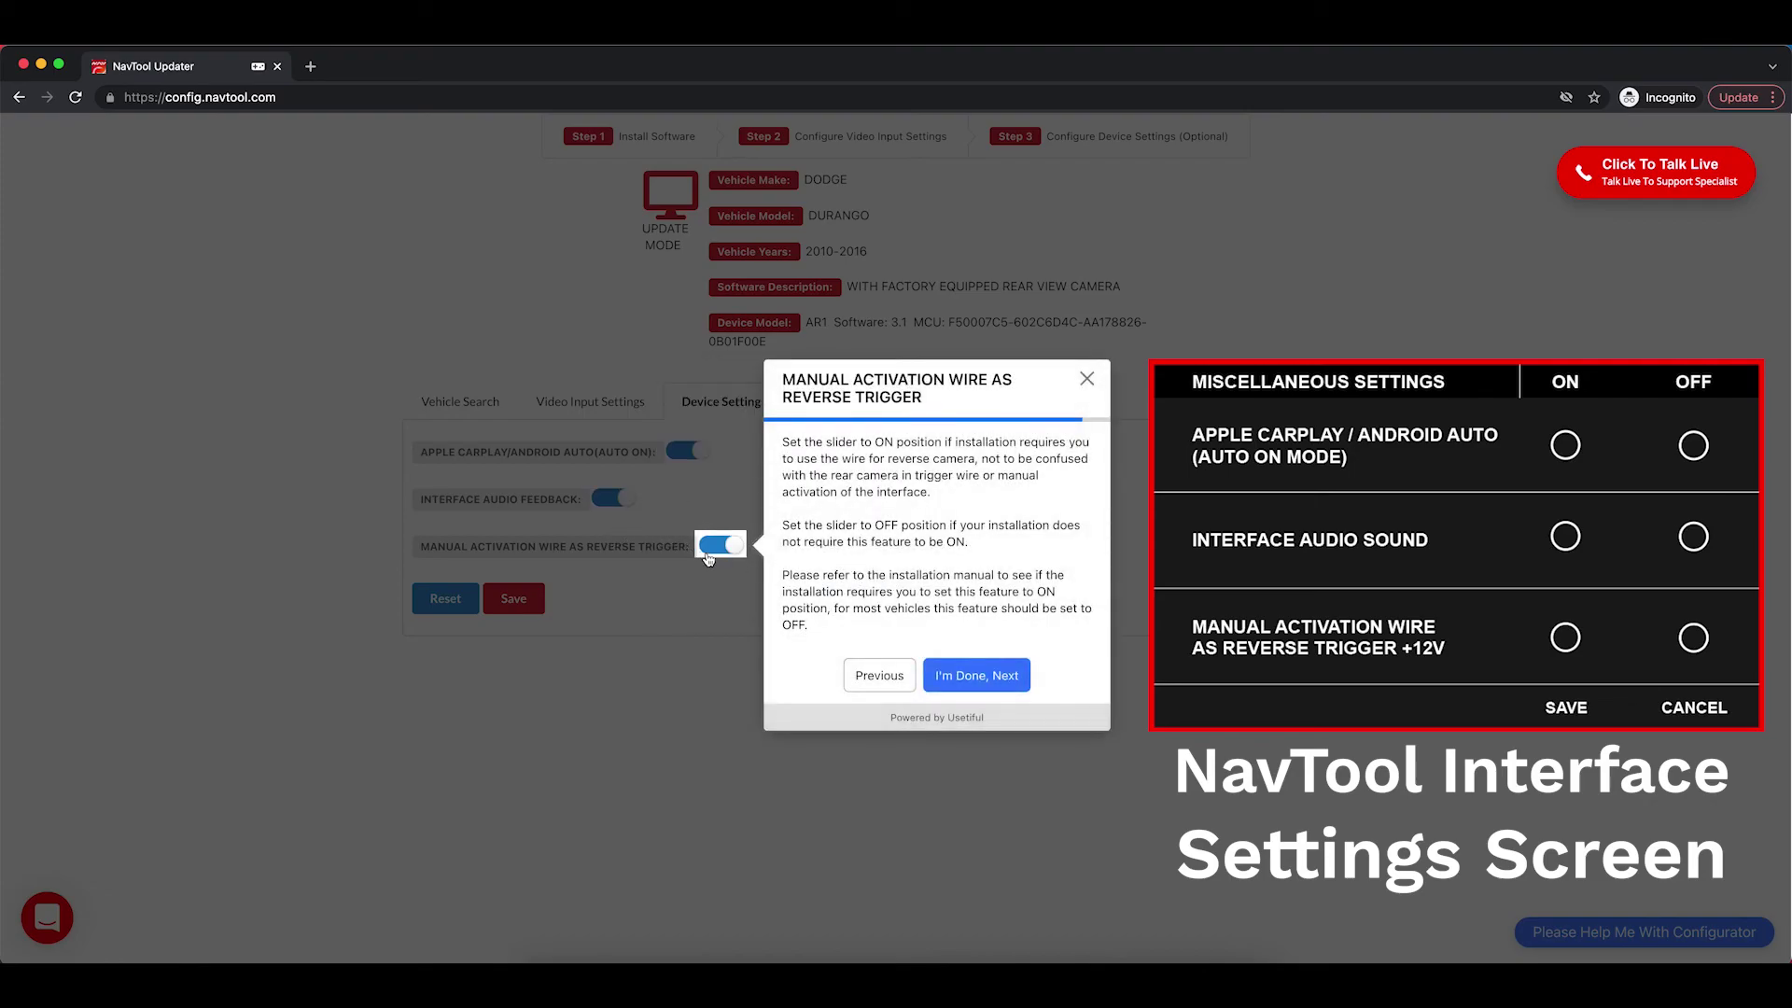
# Save the device settings, disconnect the interface, and dismiss the confirmation
pyautogui.click(971, 676)
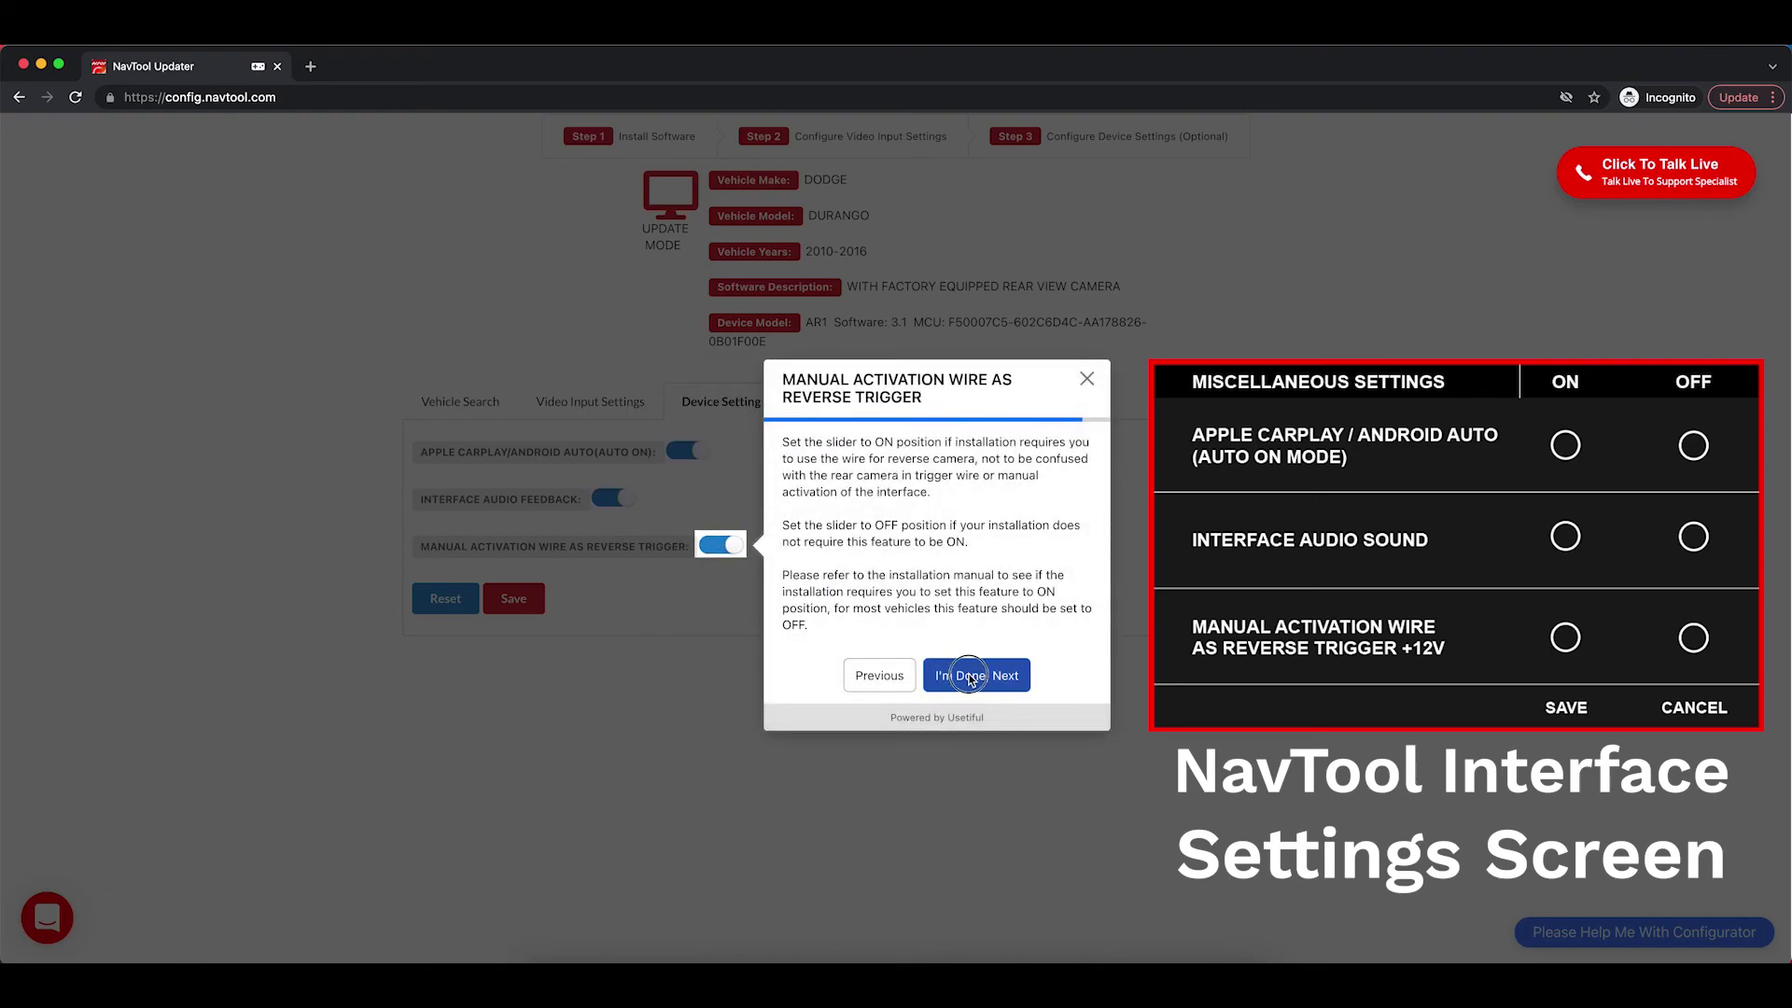
pyautogui.click(524, 606)
pyautogui.click(928, 290)
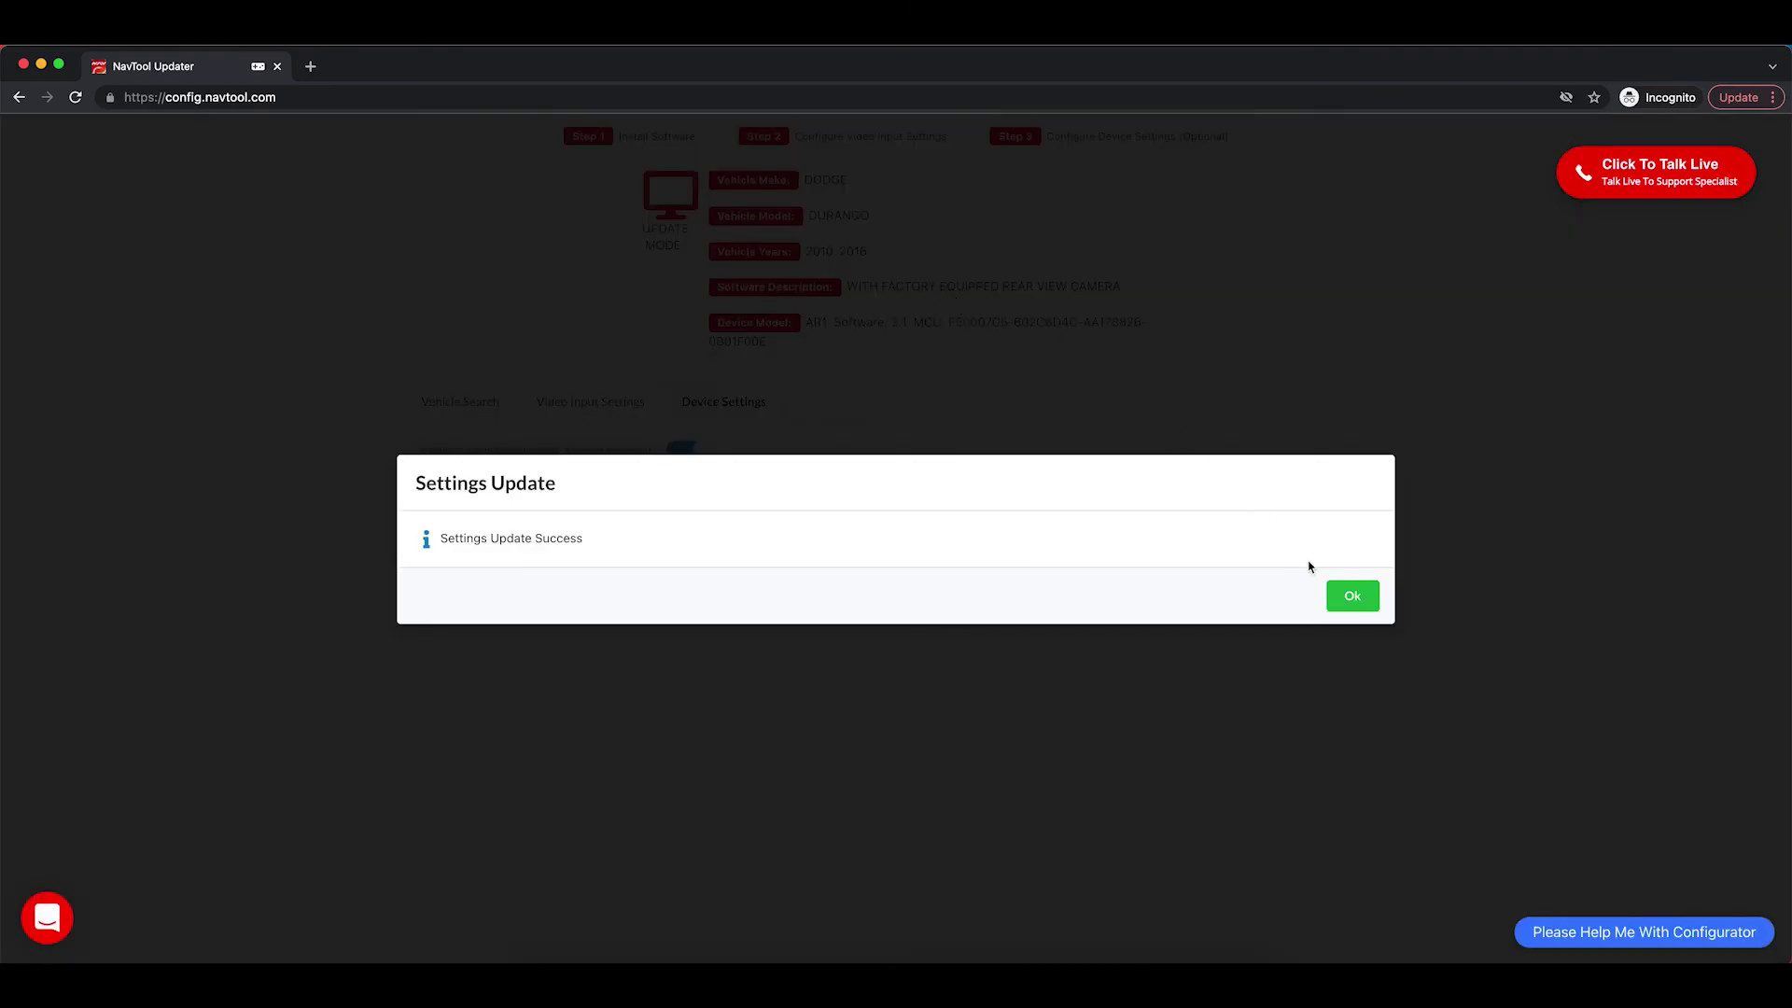
pyautogui.click(1349, 596)
pyautogui.click(610, 411)
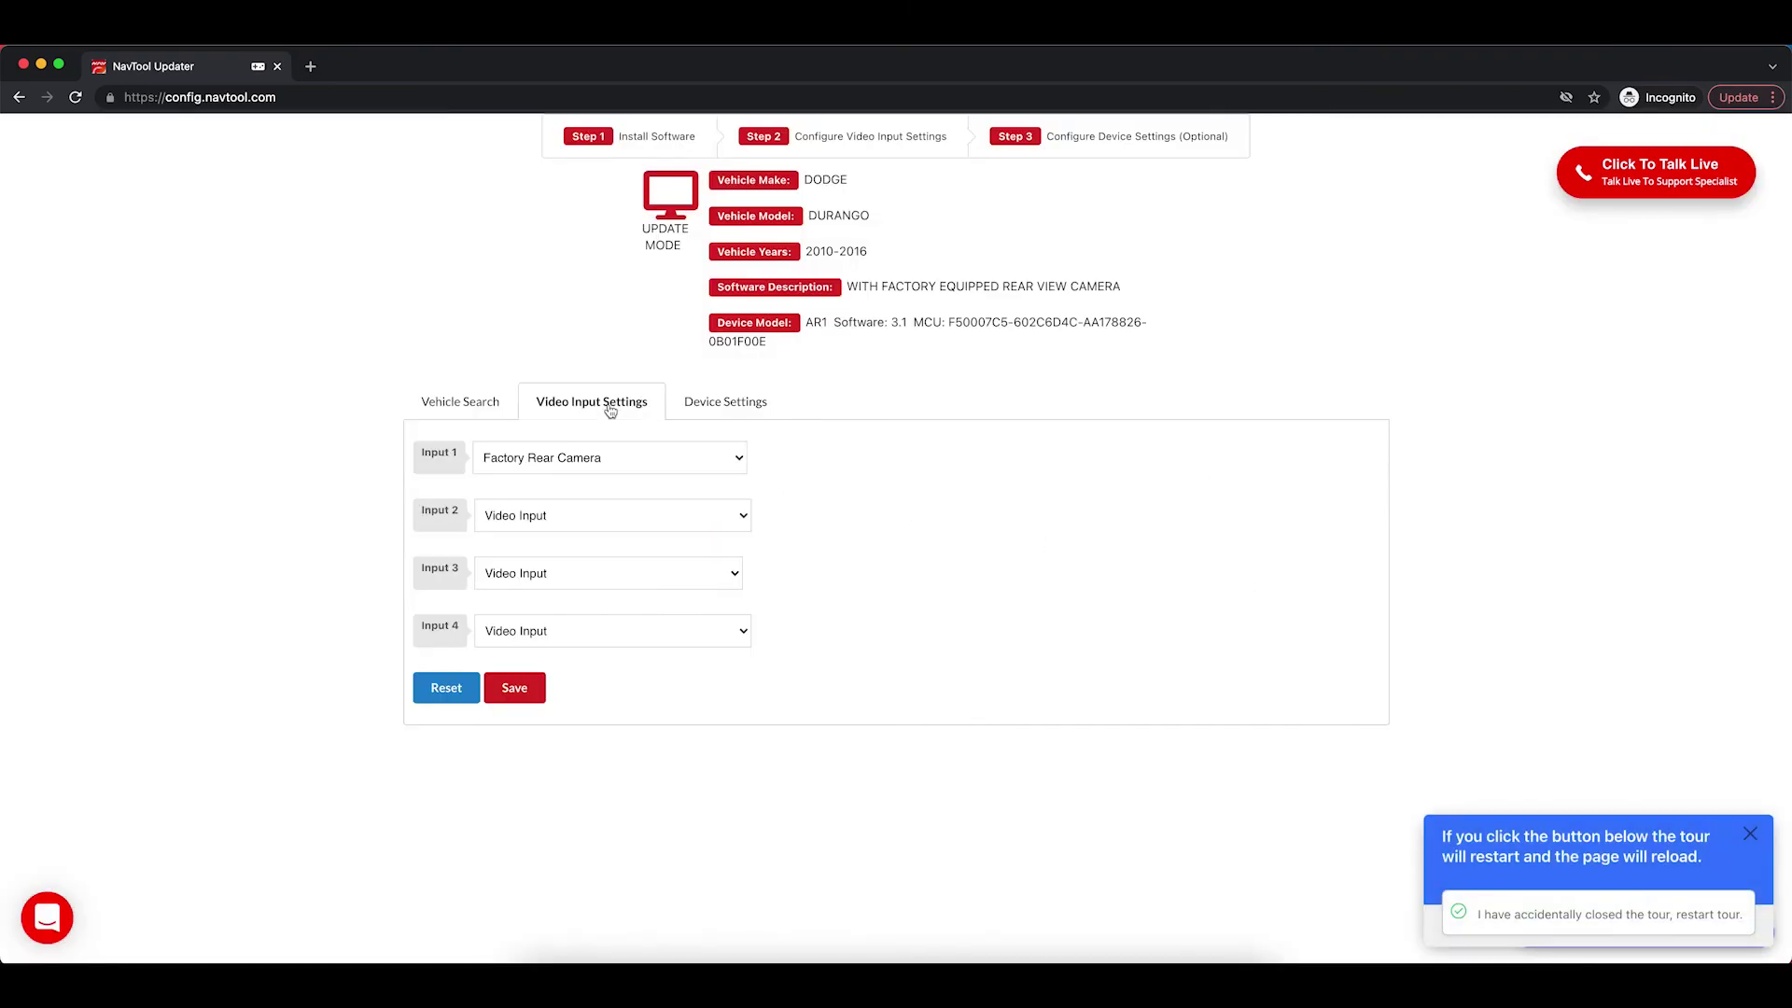
pyautogui.click(690, 415)
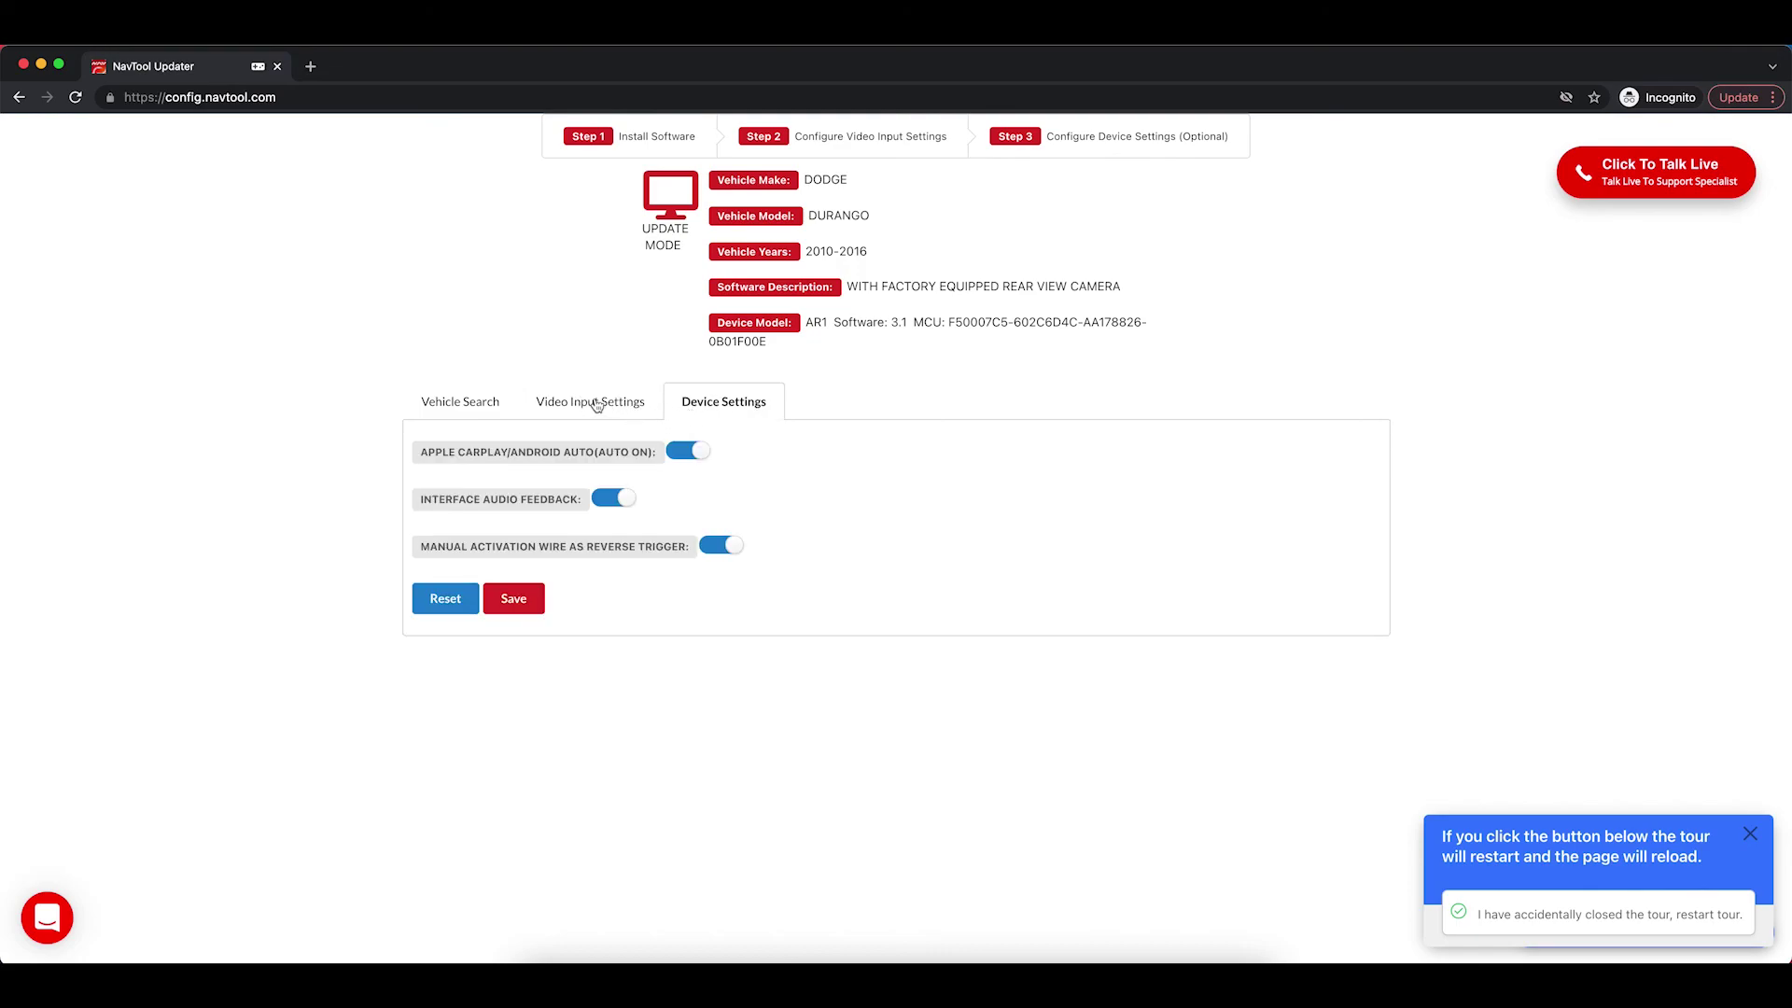